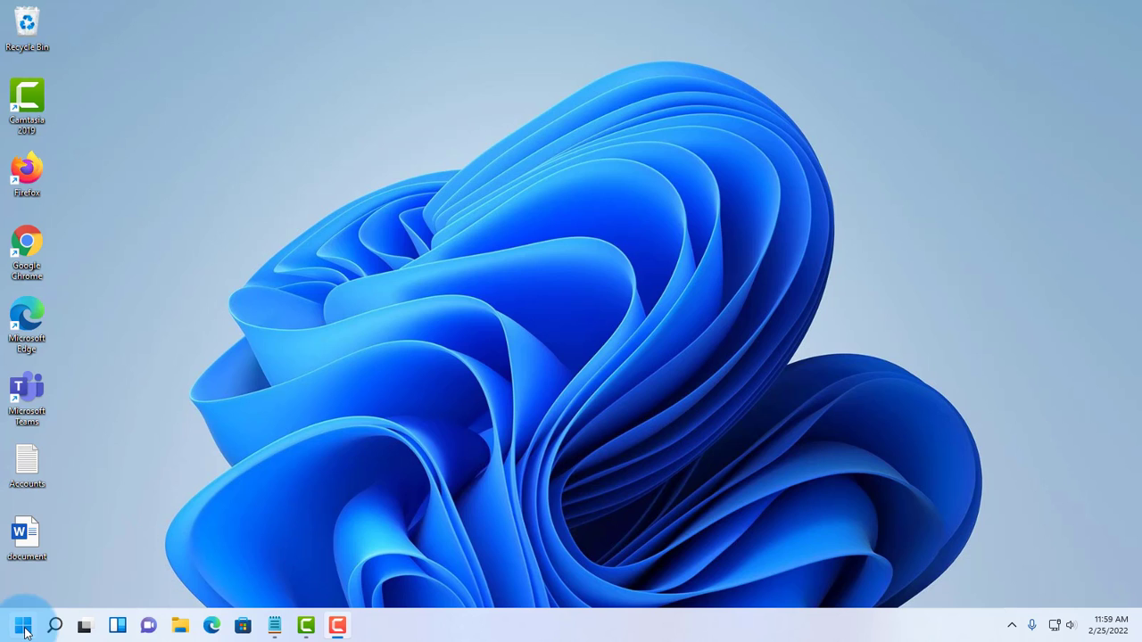
# Step: Launch Settings by searching 'set' and go to Accounts > Family & other users
pyautogui.click(56, 628)
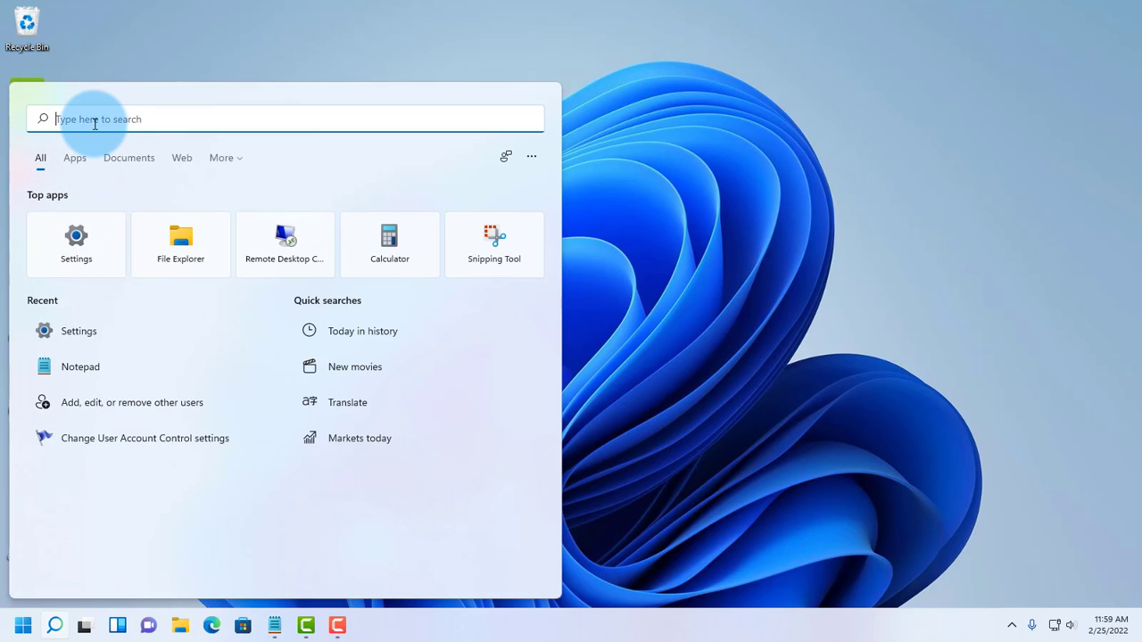
pyautogui.write('set')
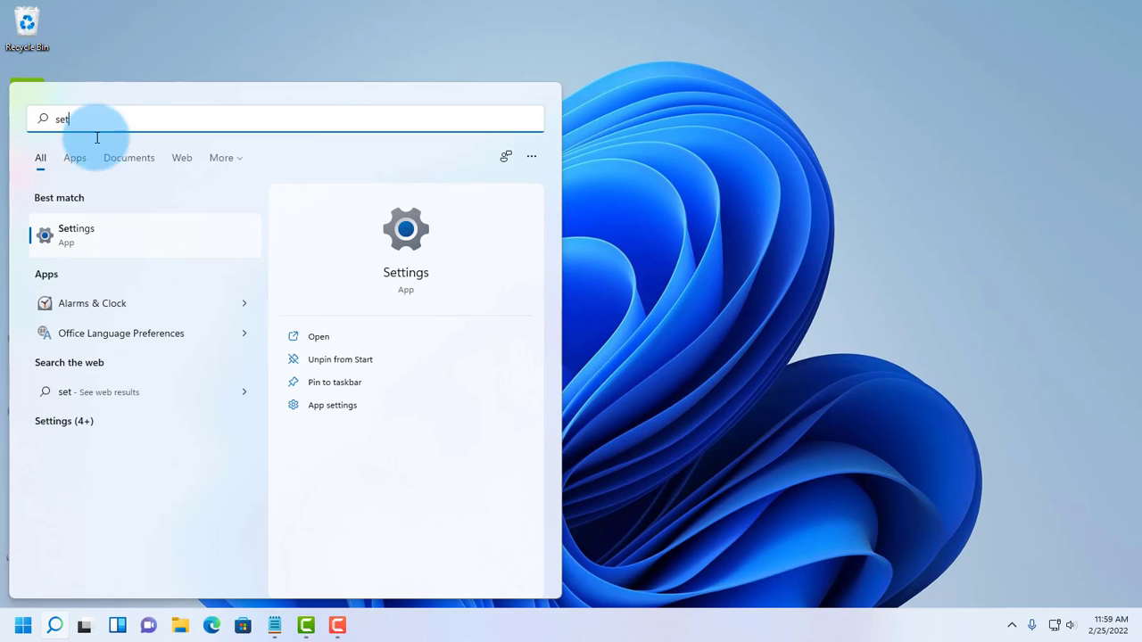
pyautogui.click(91, 231)
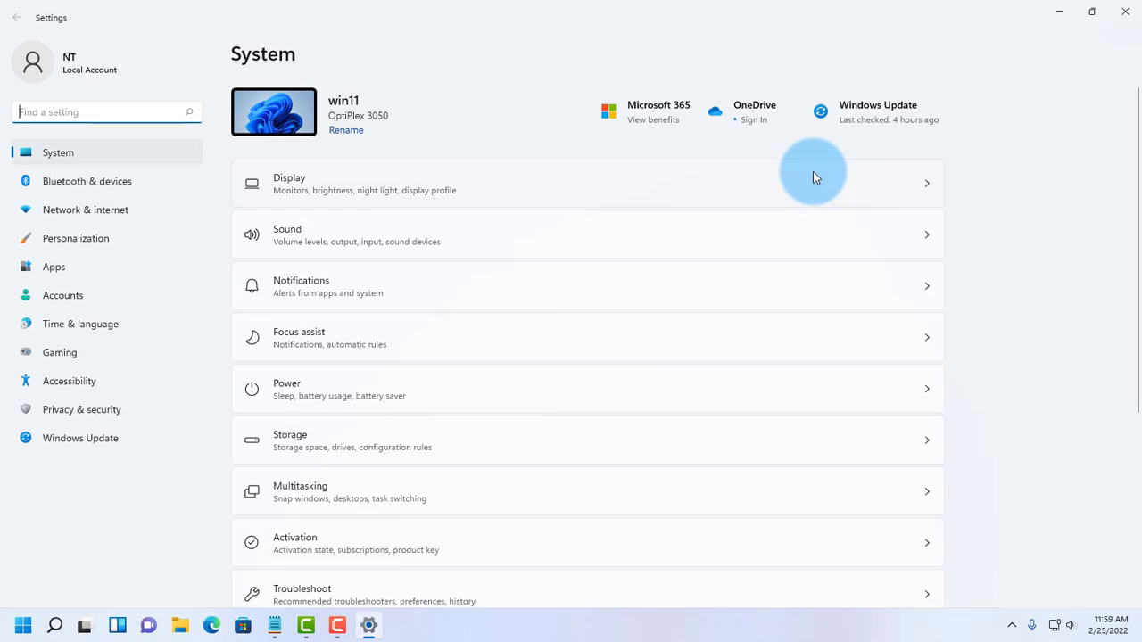
pyautogui.click(63, 295)
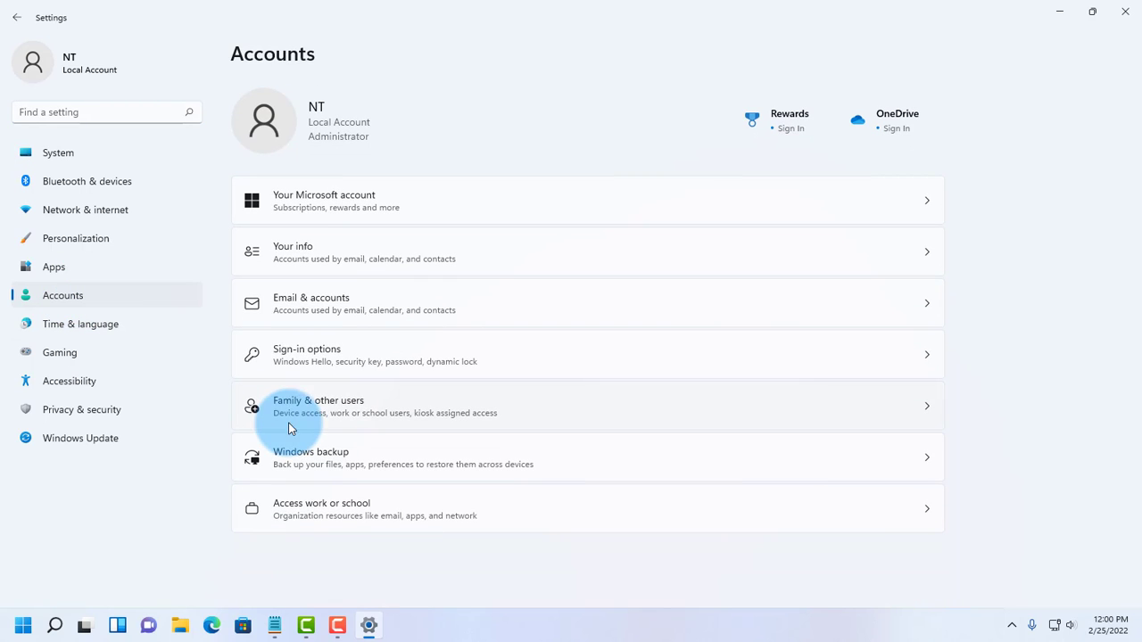
pyautogui.click(553, 413)
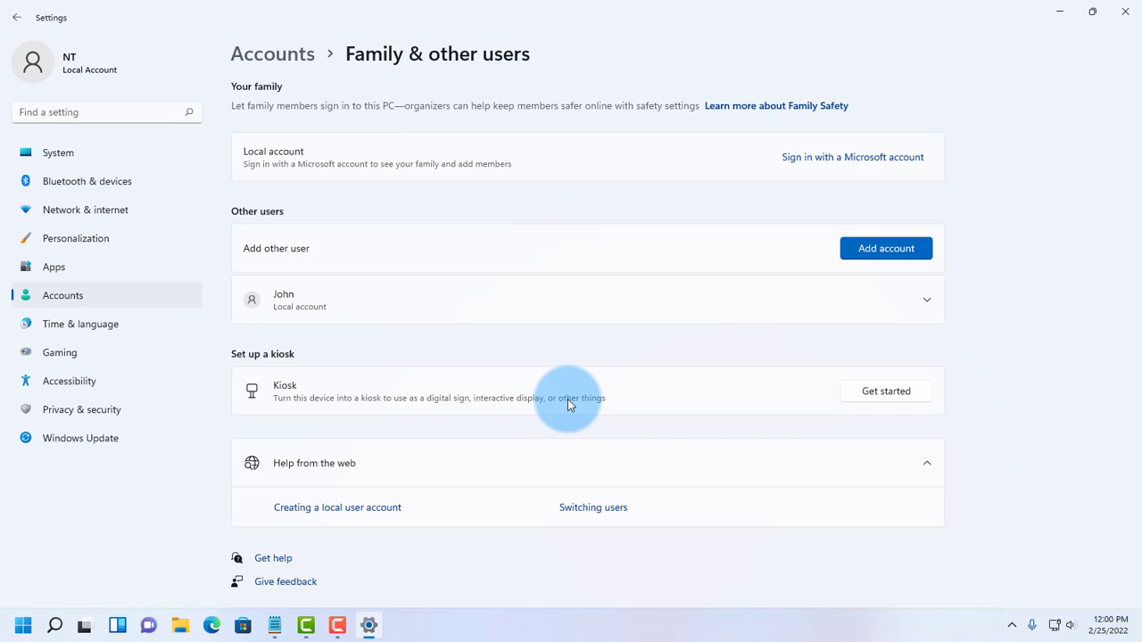
# Step: Start adding an account without the person's sign-in info or a Microsoft account
pyautogui.click(879, 249)
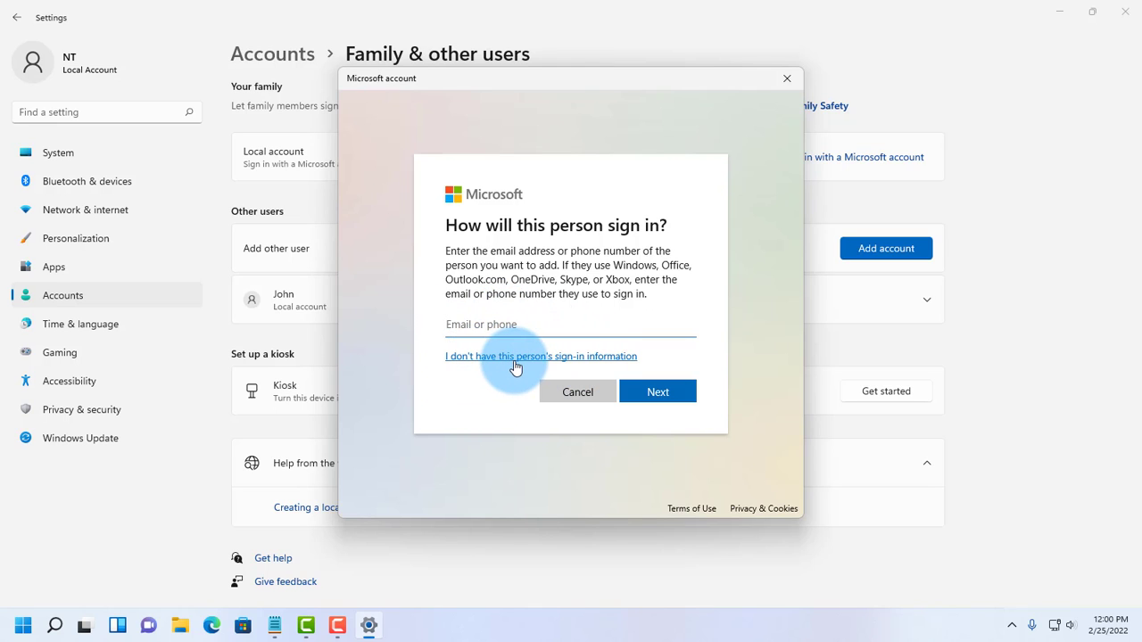
pyautogui.click(612, 361)
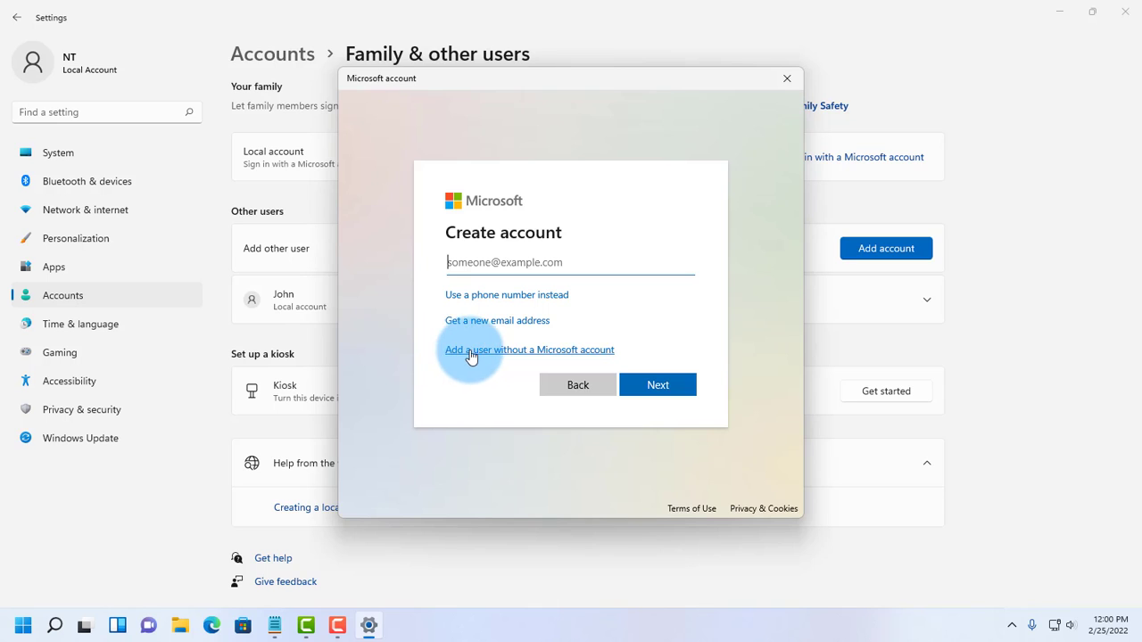
pyautogui.click(559, 354)
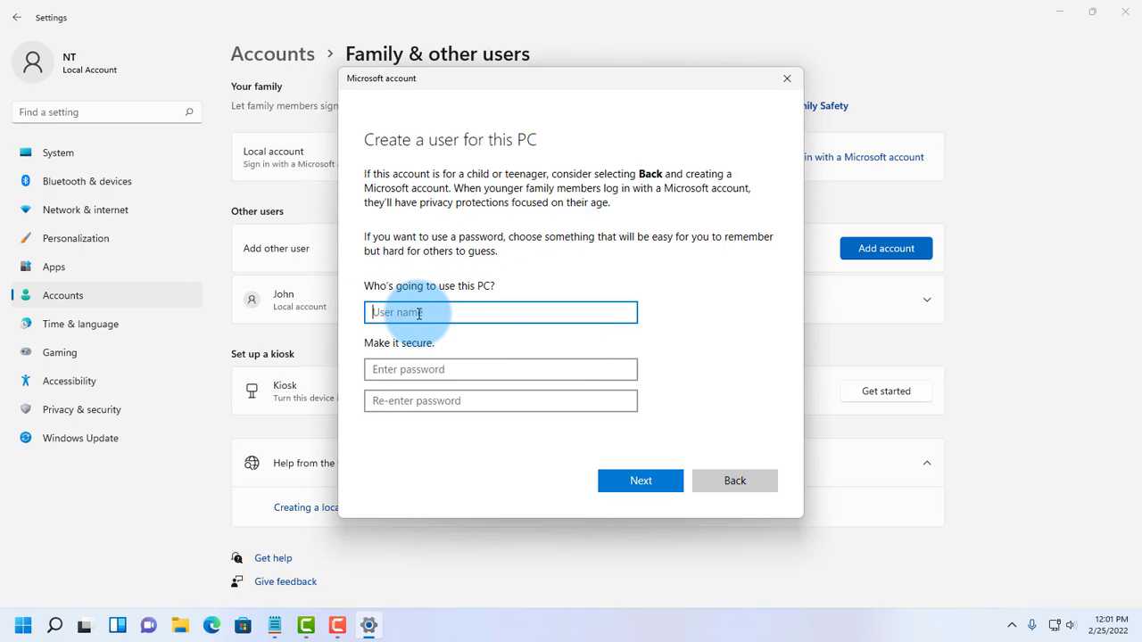
# Step: Create the local account 'Tom' with a password, leaving the security questions unset
pyautogui.write('T')
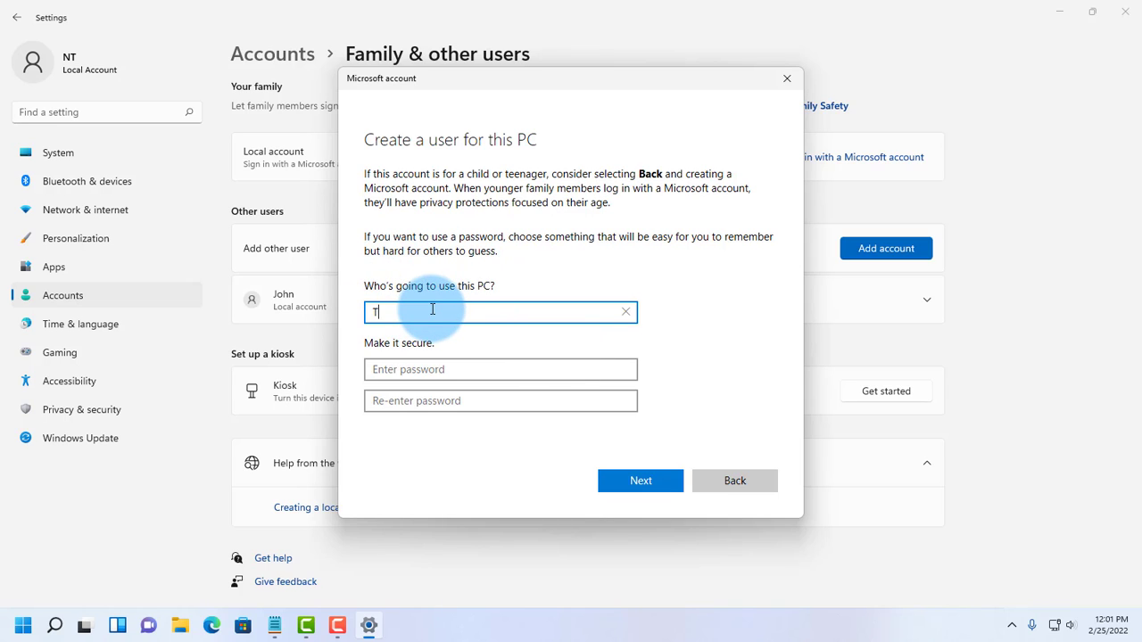
pyautogui.write('om')
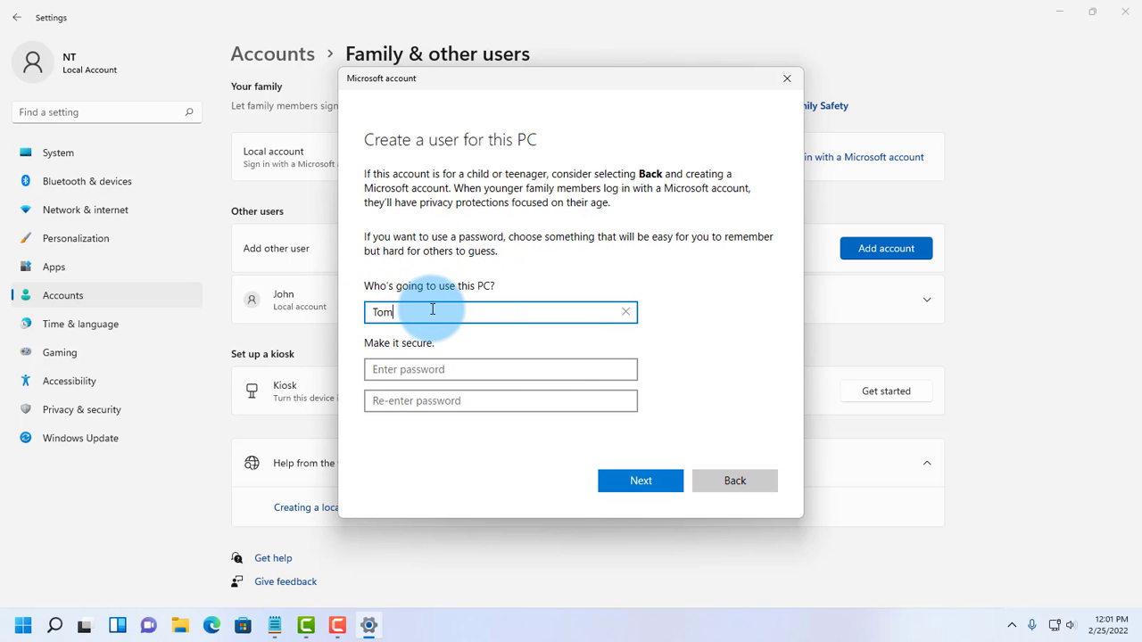
pyautogui.click(425, 373)
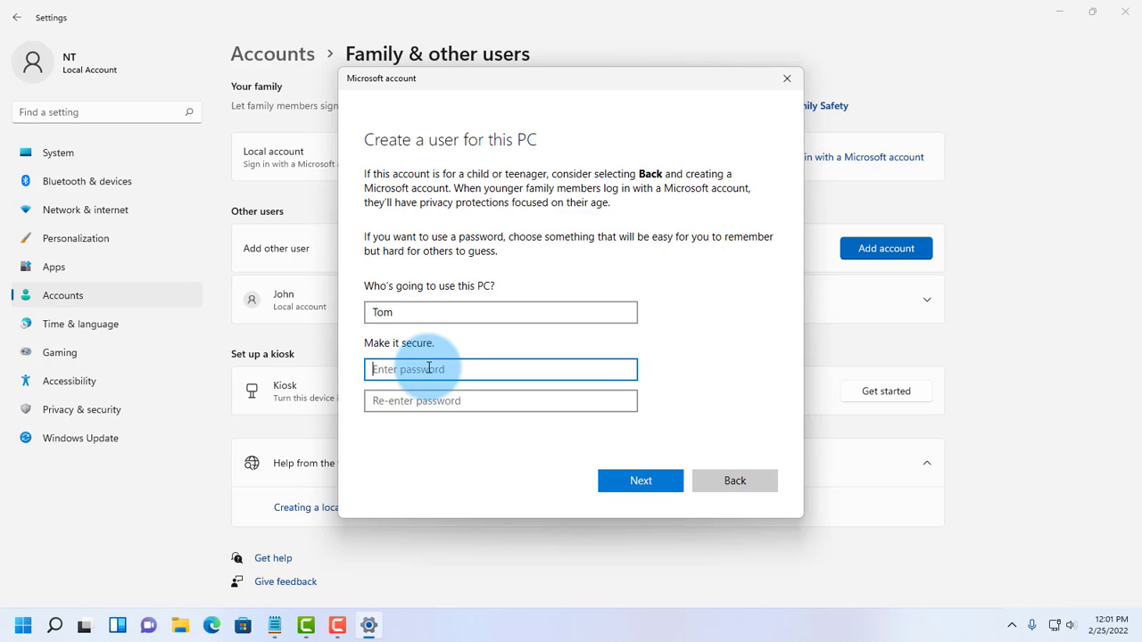
pyautogui.write('1234')
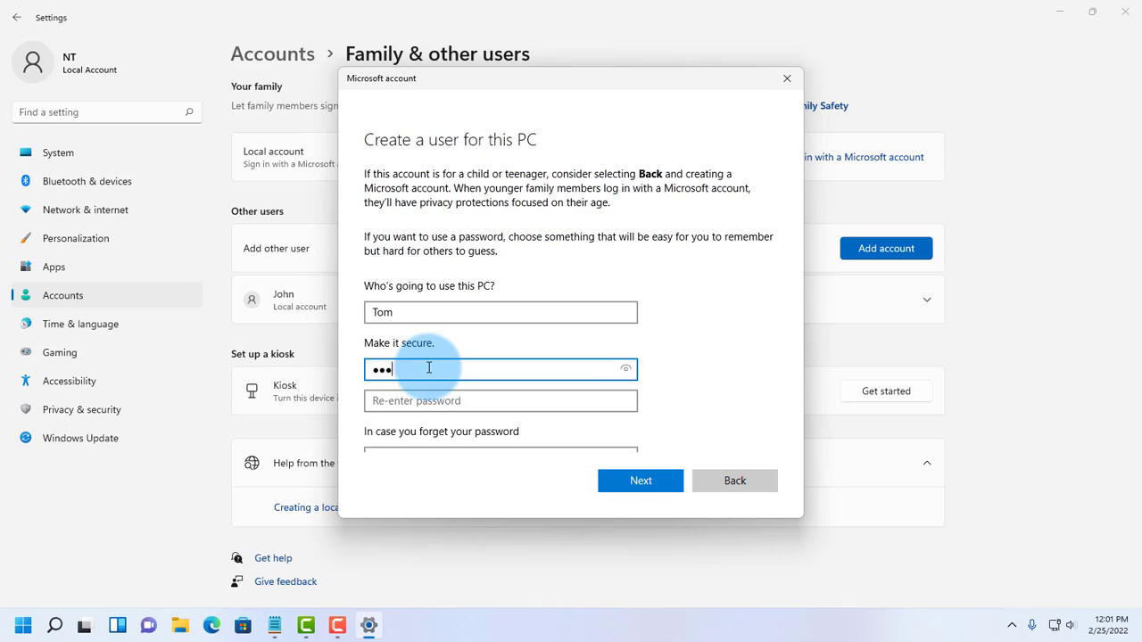
pyautogui.scroll(-3, 674, 406)
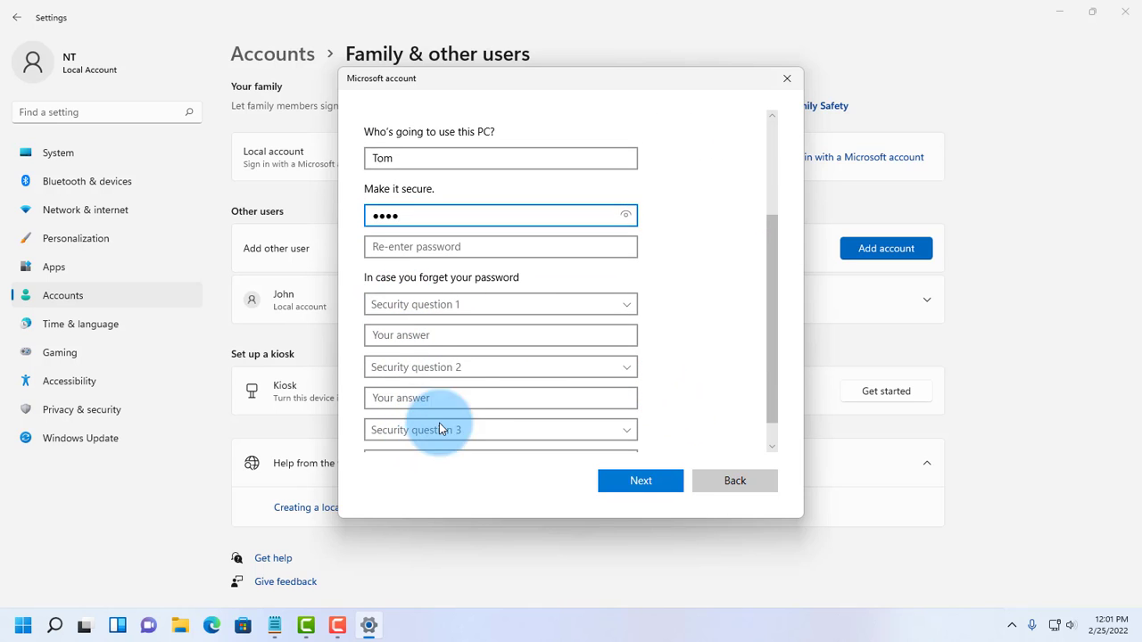
pyautogui.click(502, 304)
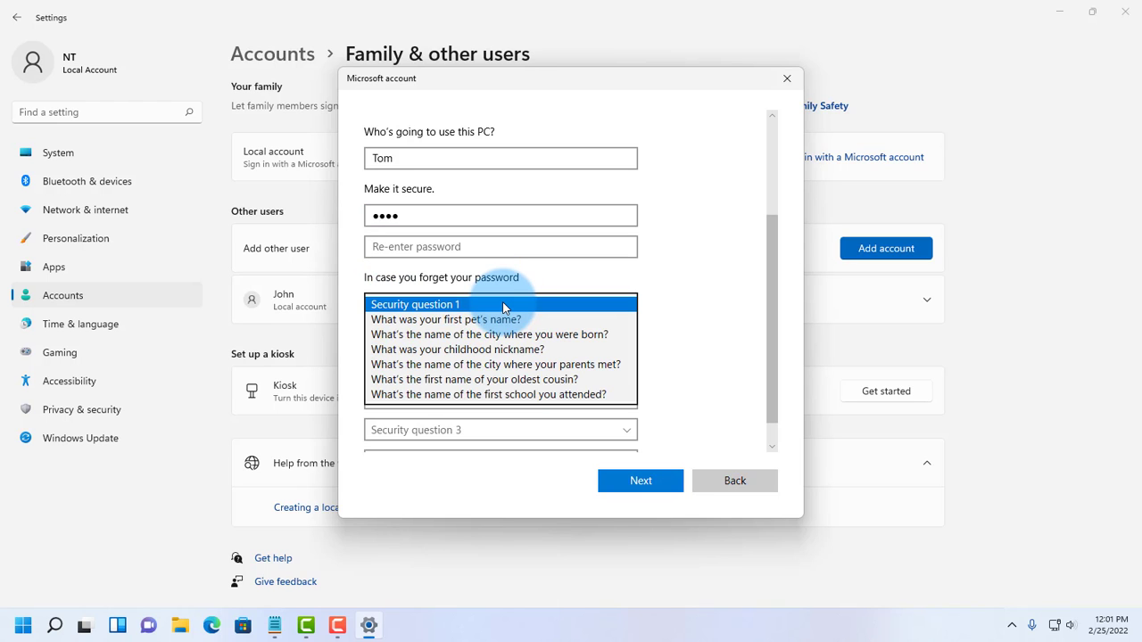
pyautogui.click(675, 357)
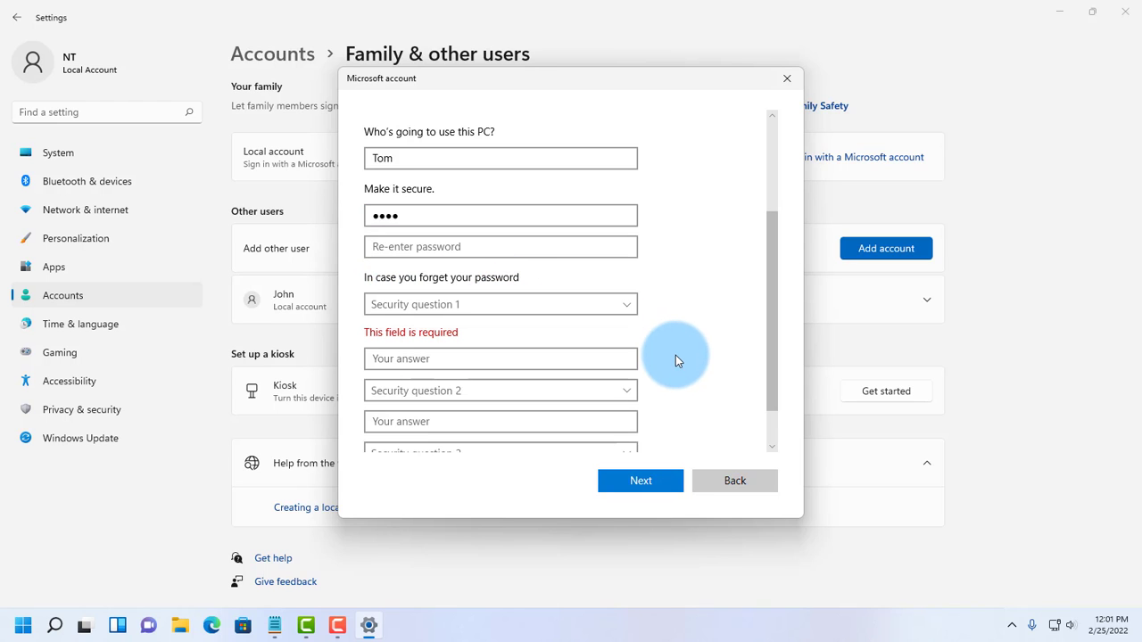
pyautogui.scroll(3, 687, 347)
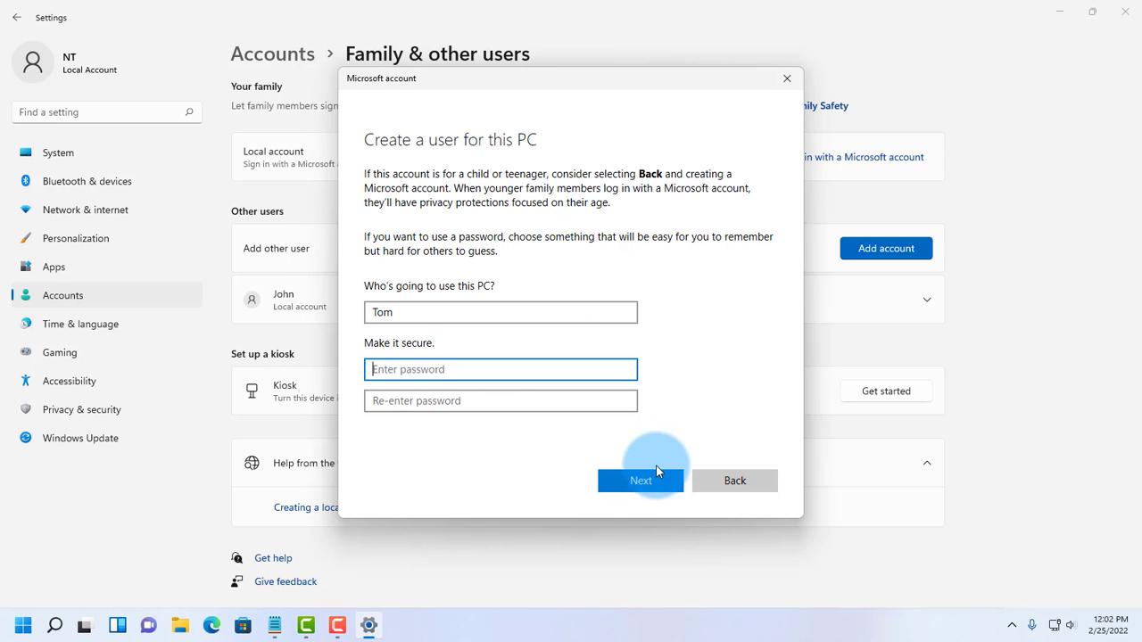
pyautogui.click(644, 478)
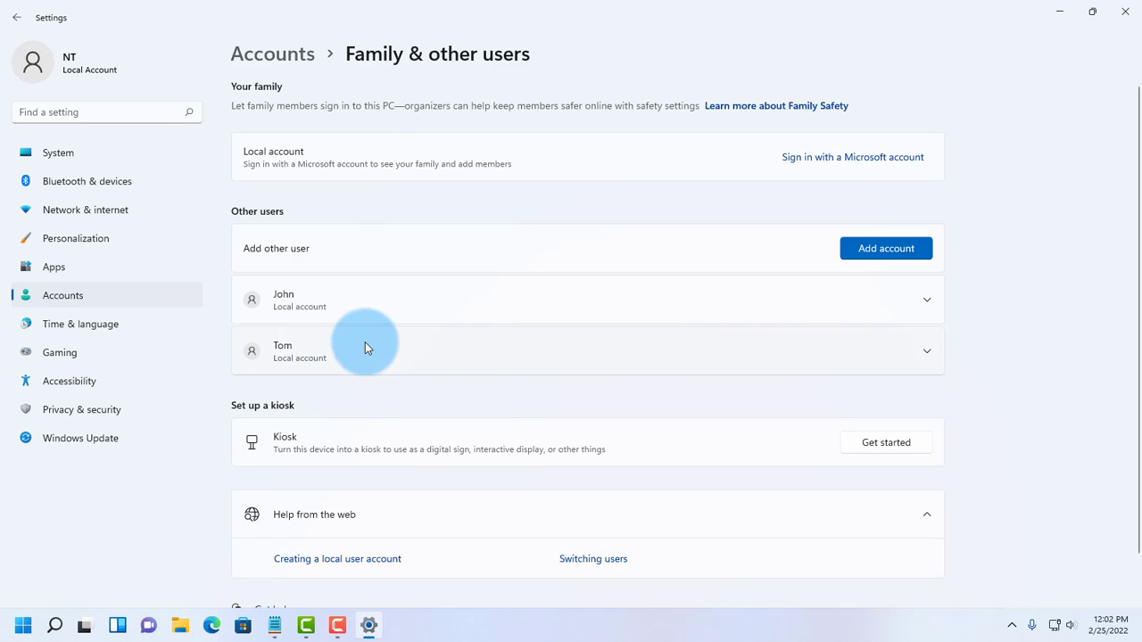
pyautogui.click(925, 354)
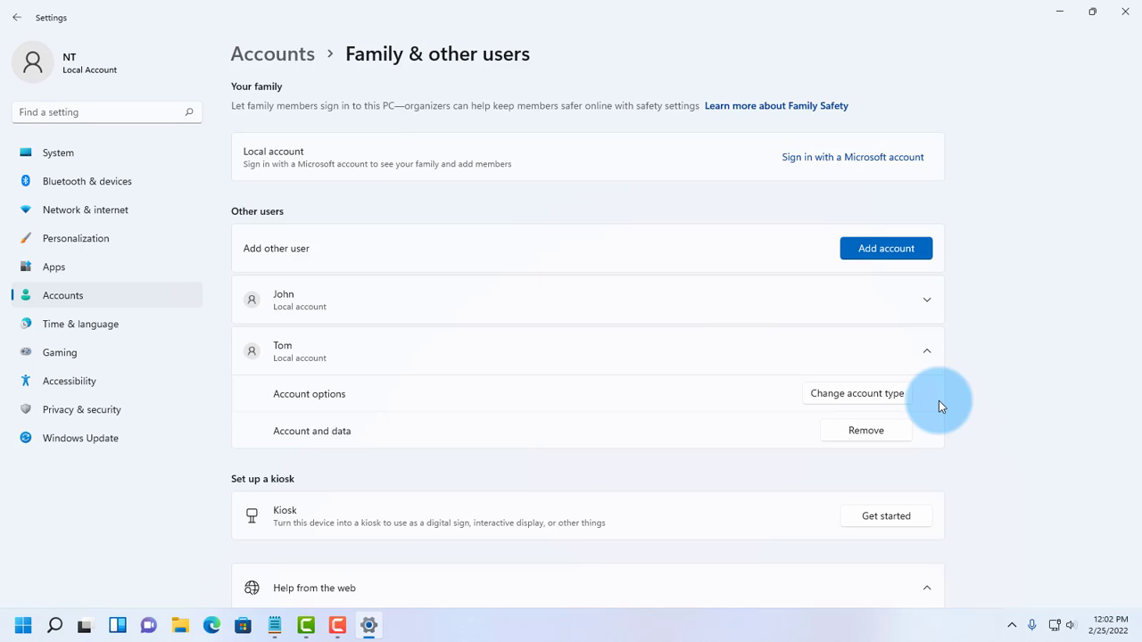
pyautogui.click(841, 397)
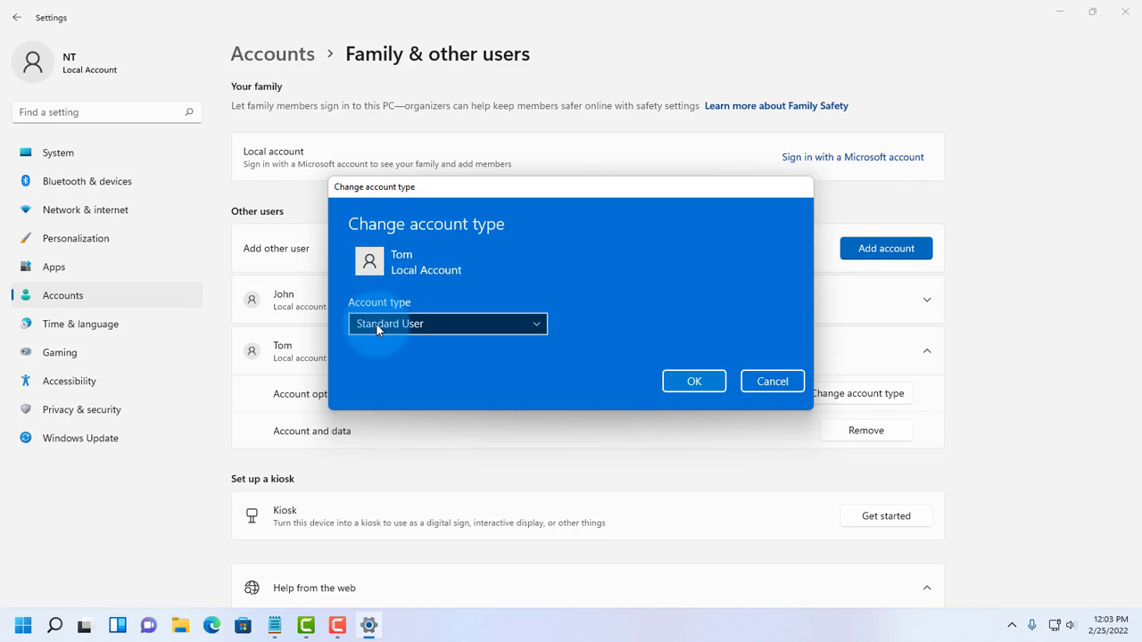
pyautogui.click(538, 326)
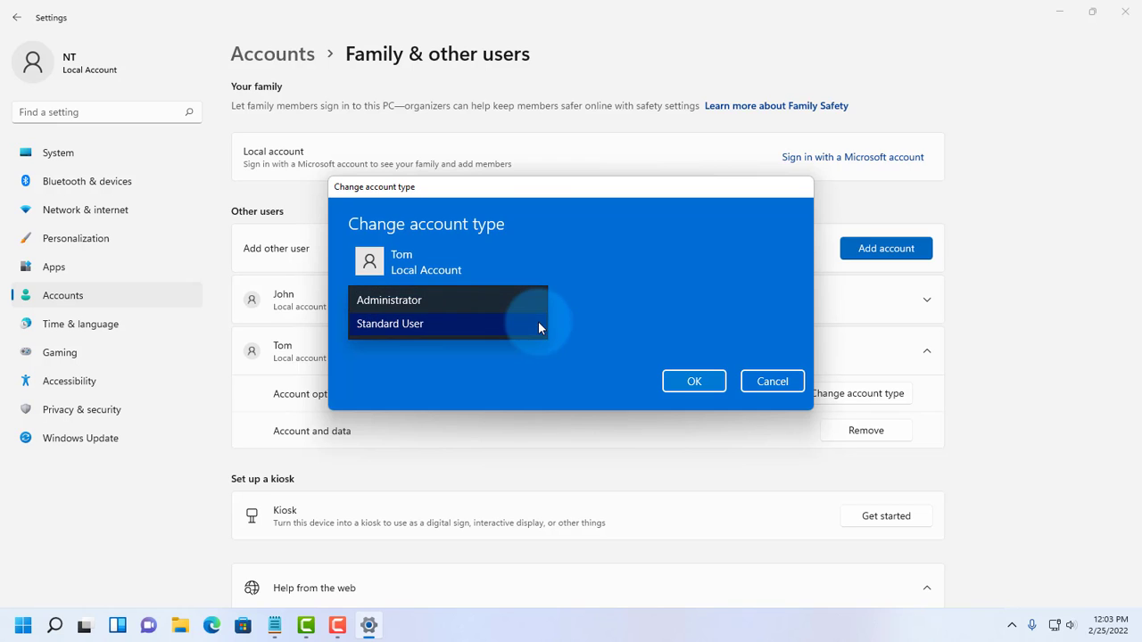
pyautogui.click(426, 299)
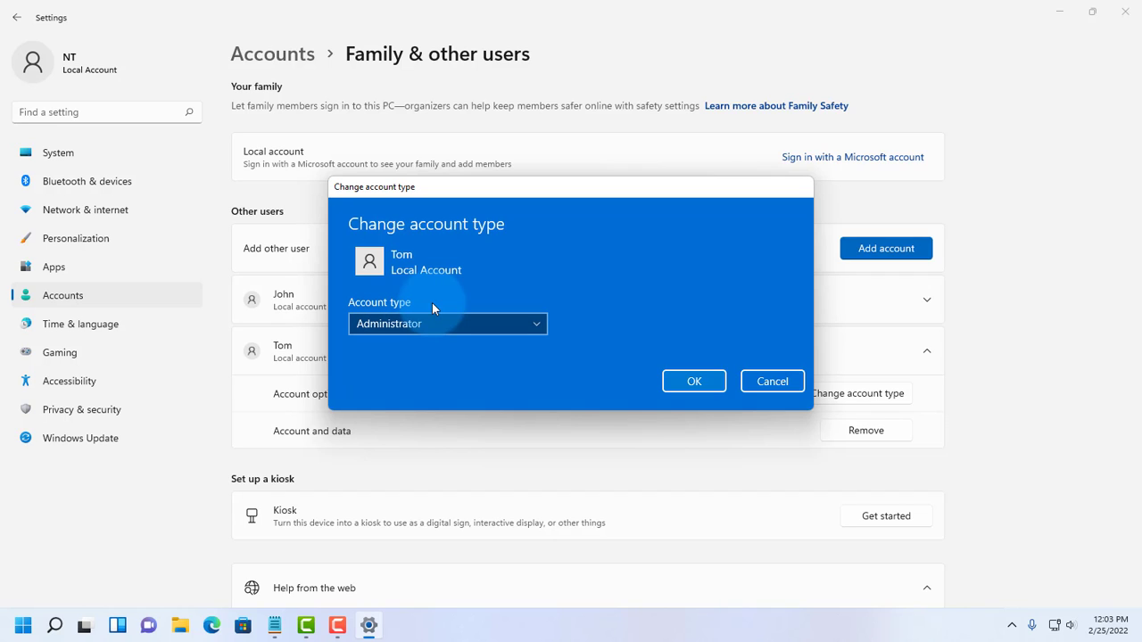
pyautogui.click(431, 323)
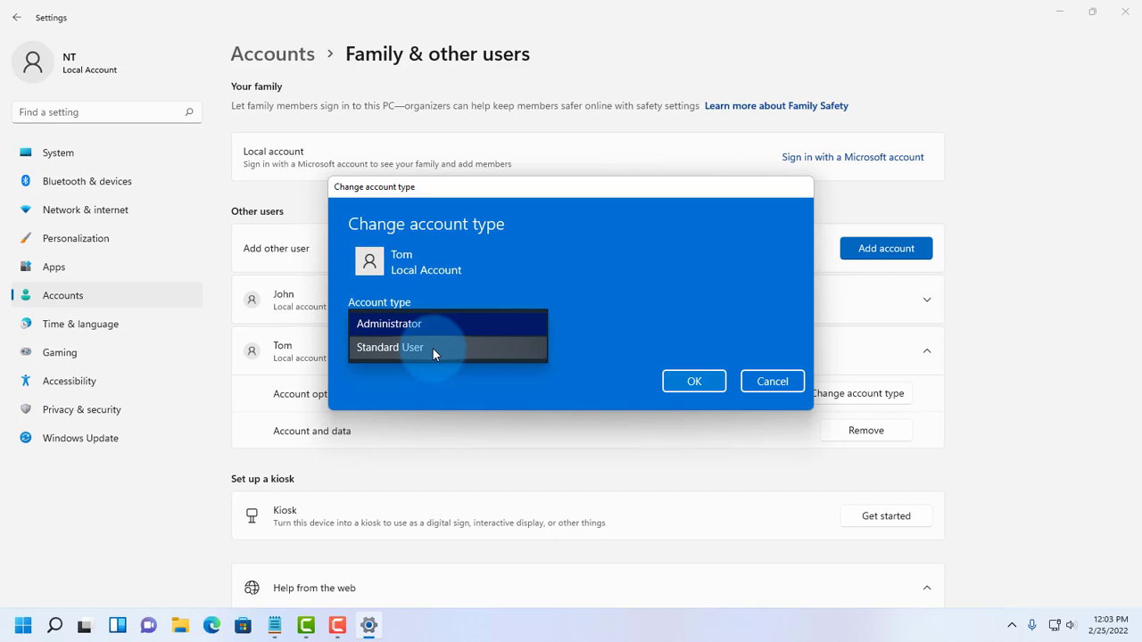
pyautogui.click(432, 347)
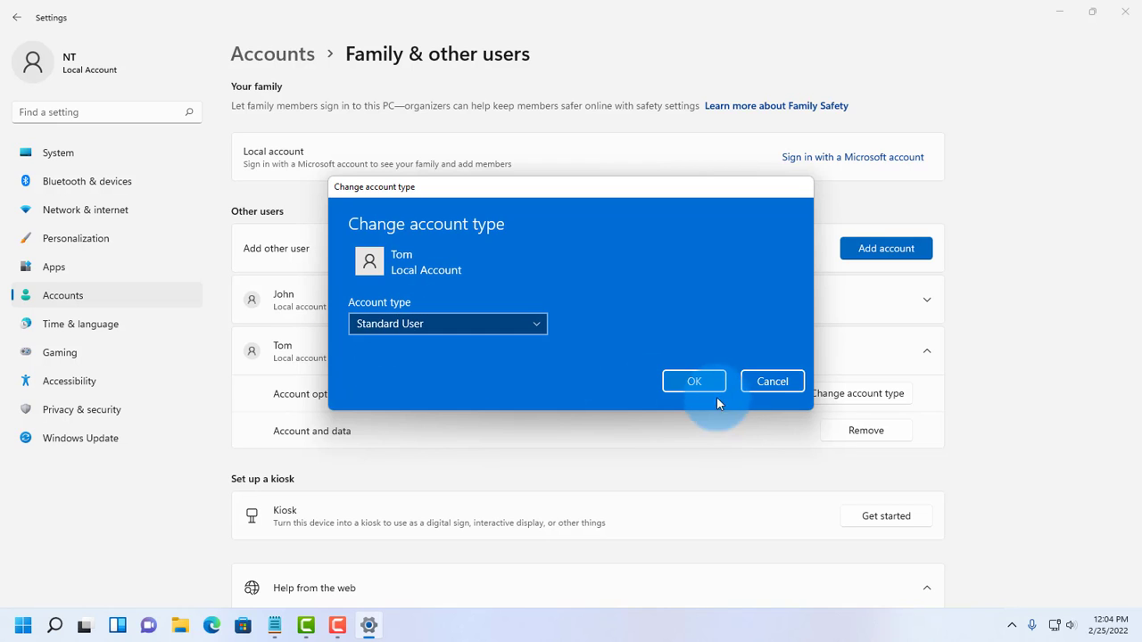
pyautogui.click(695, 381)
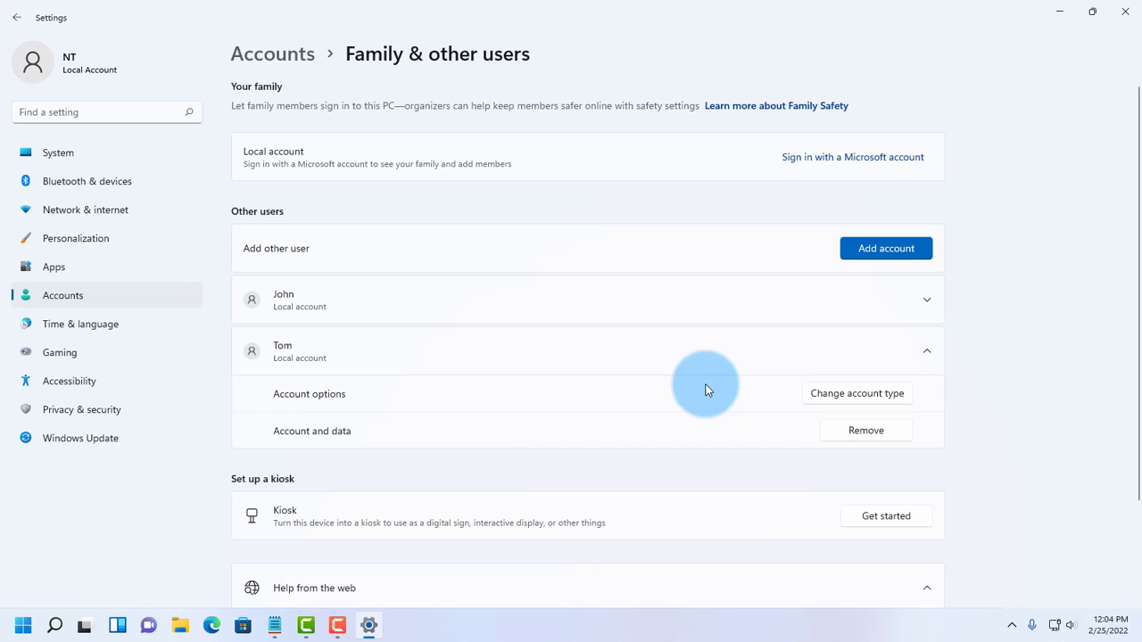
# Step: Close Settings and open the Run dialog from the Start button's quick-link menu, centred
pyautogui.click(1122, 11)
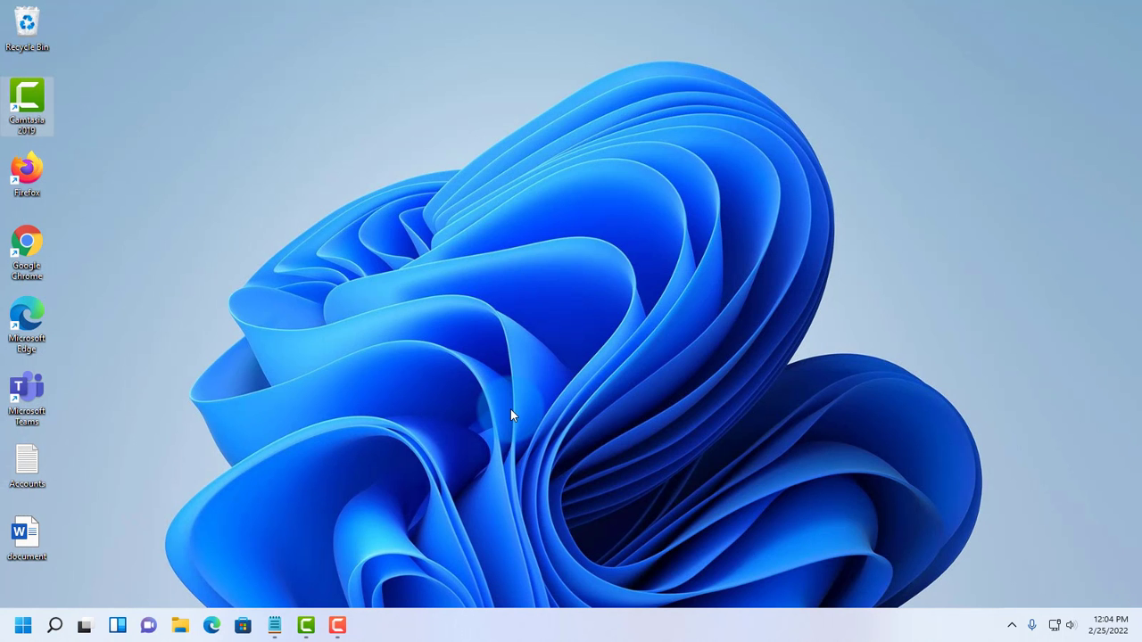
pyautogui.click(20, 628)
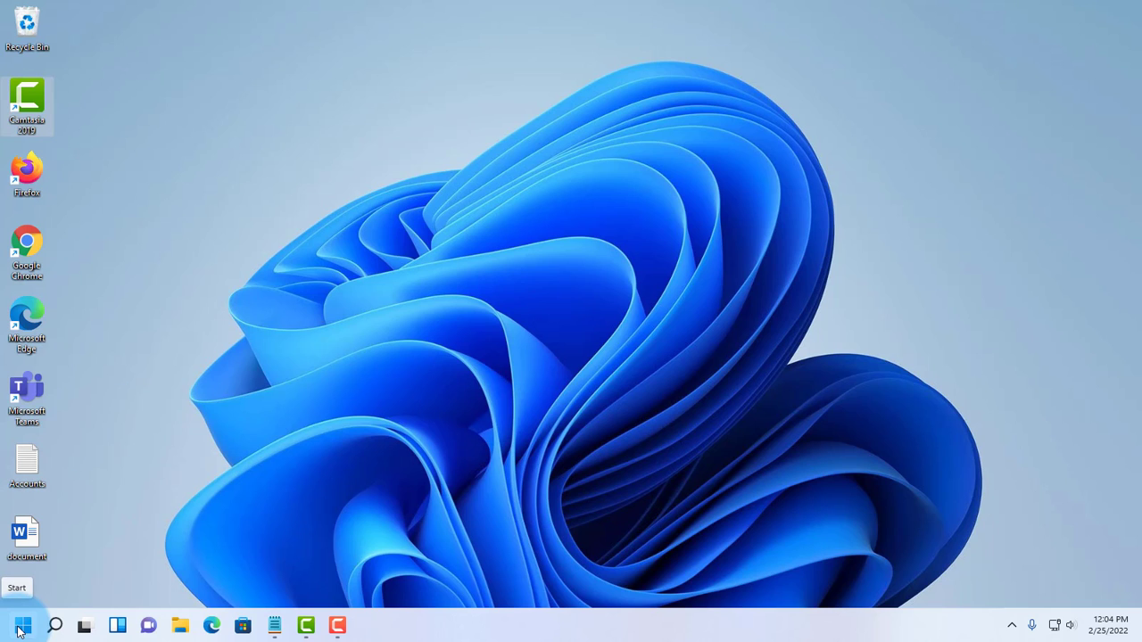
pyautogui.rightClick(20, 628)
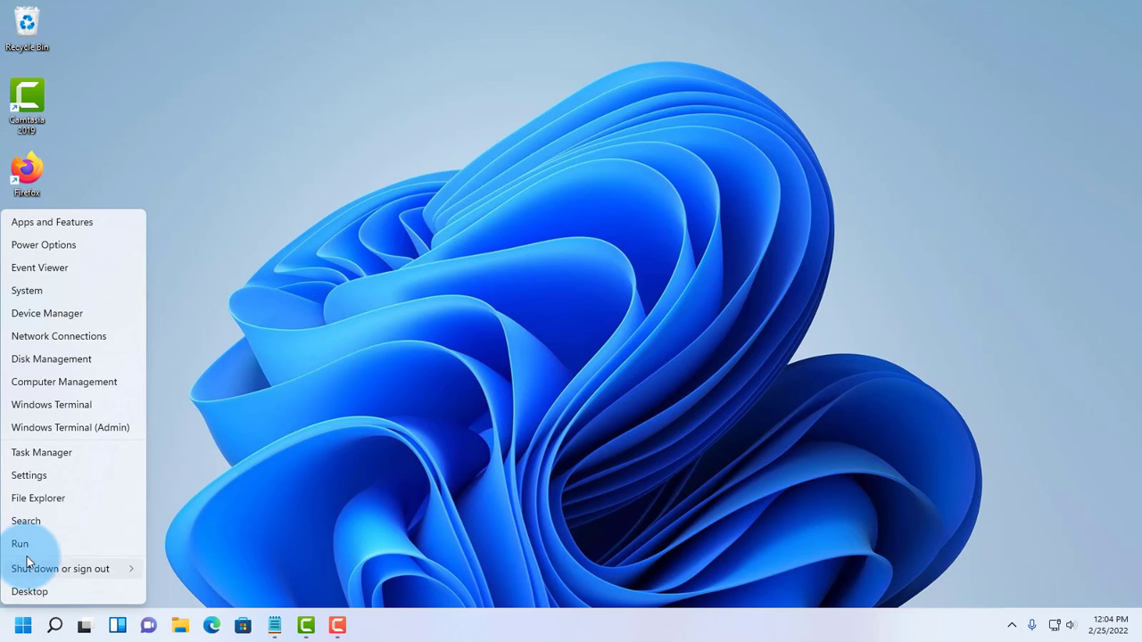
pyautogui.click(19, 545)
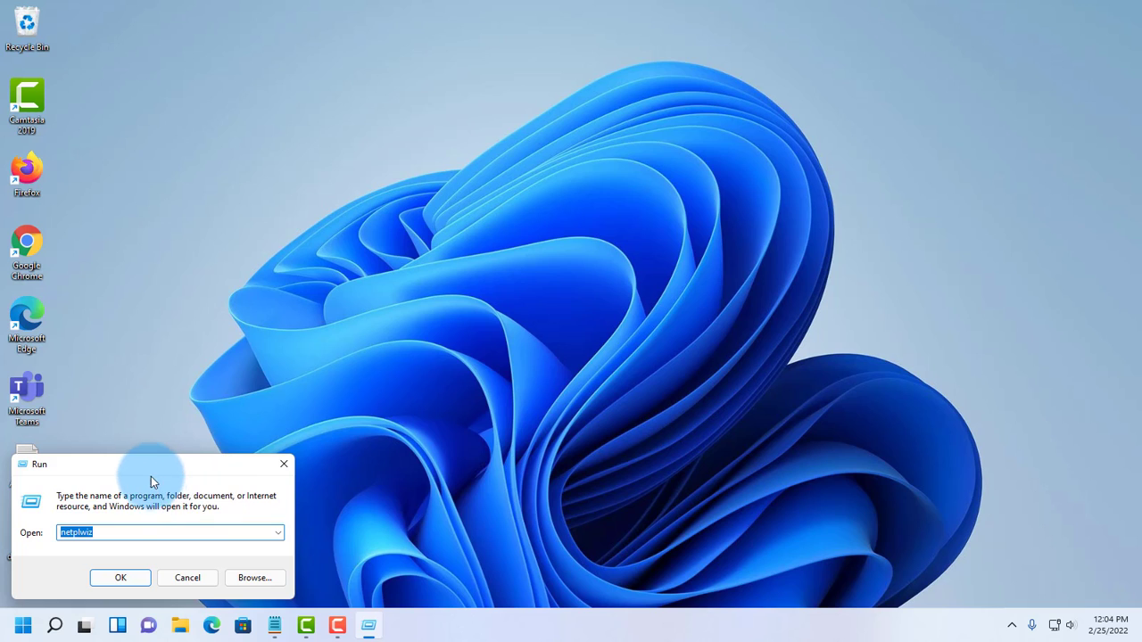
pyautogui.moveTo(165, 464); pyautogui.dragTo(423, 320)
# Step: Run netplwiz from the Run box and centre the User Accounts window
pyautogui.click(380, 390)
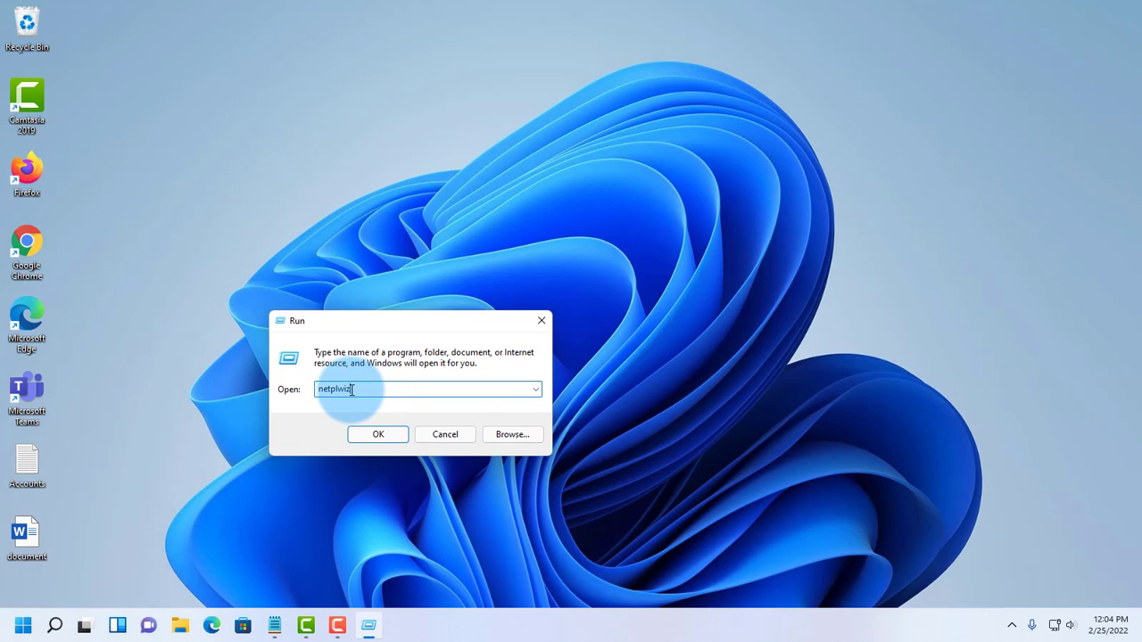
pyautogui.click(275, 629)
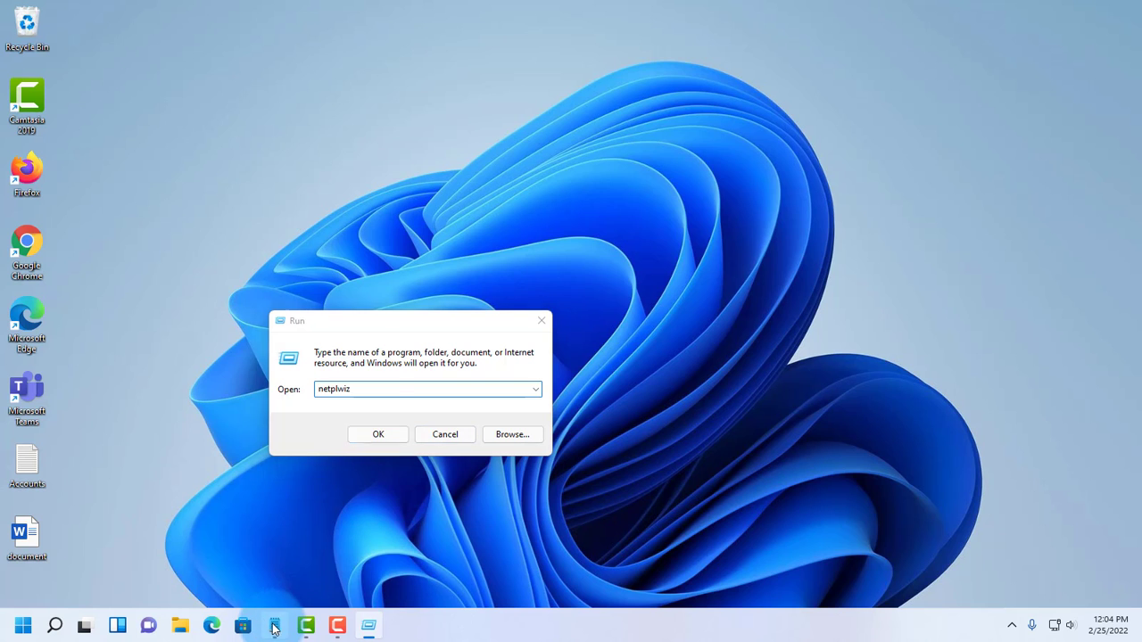
pyautogui.moveTo(337, 173); pyautogui.dragTo(708, 167)
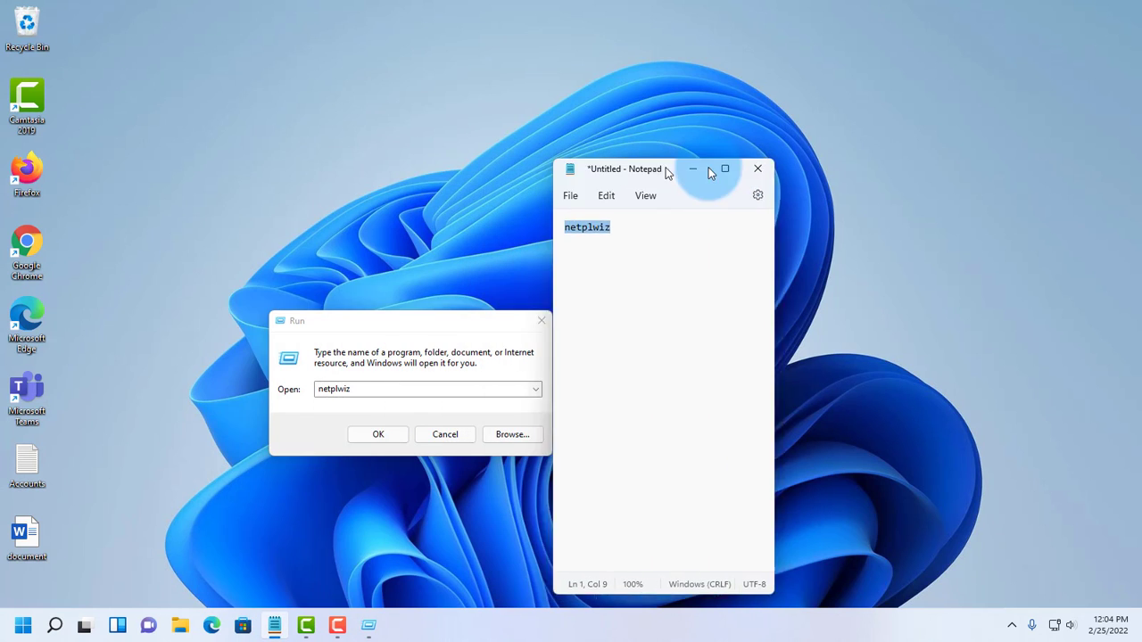
pyautogui.click(382, 433)
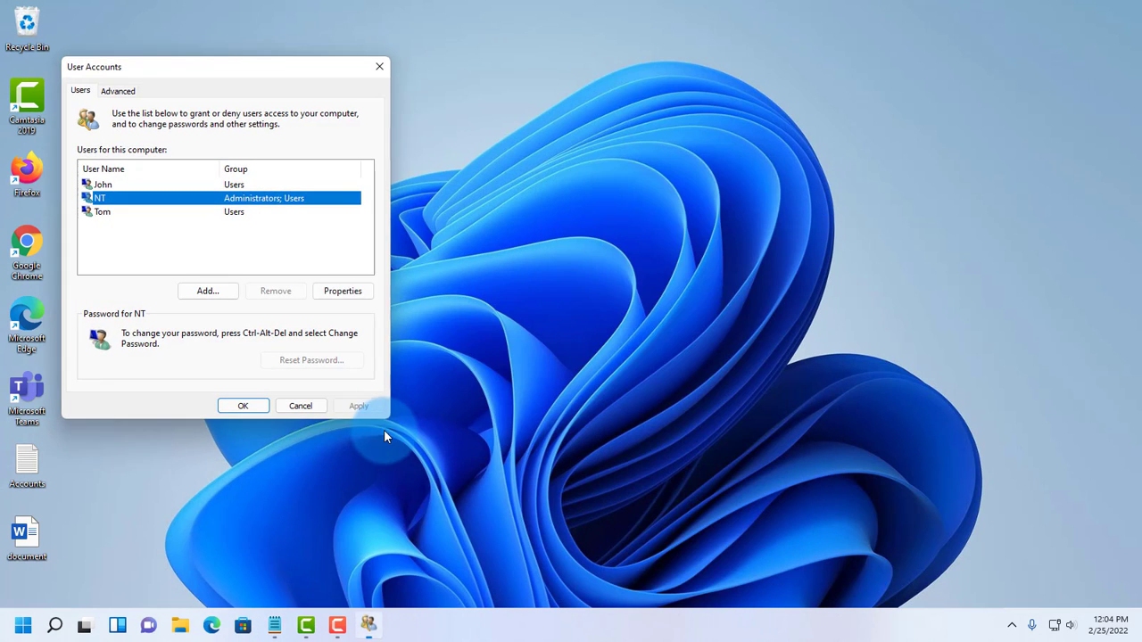
pyautogui.moveTo(69, 72); pyautogui.dragTo(413, 157)
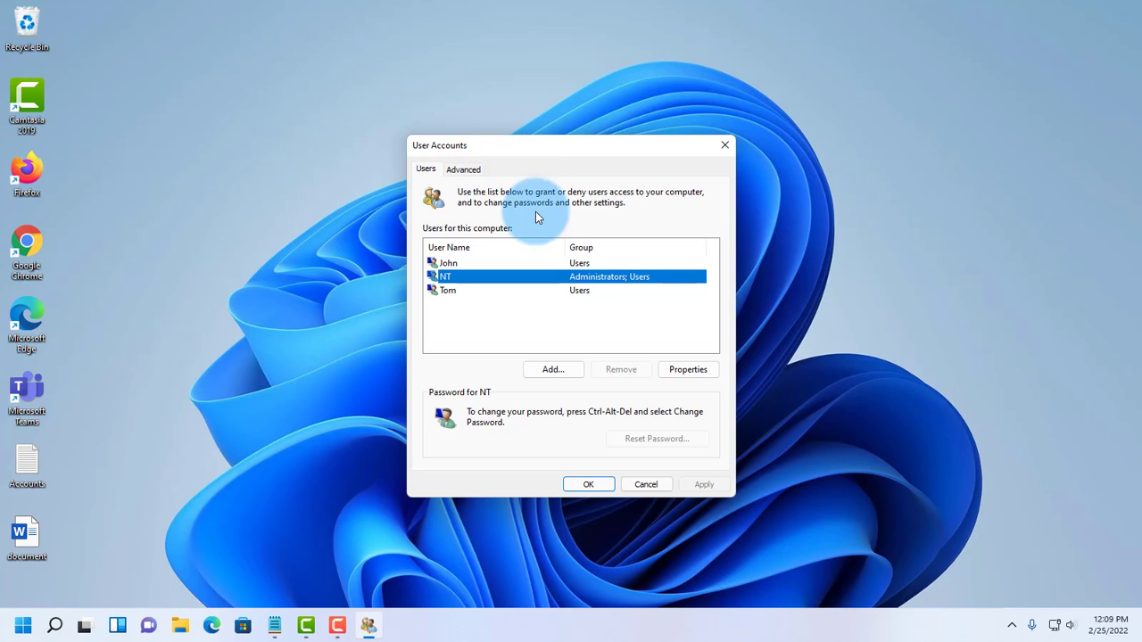
# Step: Select the John, NT and Tom entries in turn, then start adding a new user
pyautogui.click(448, 263)
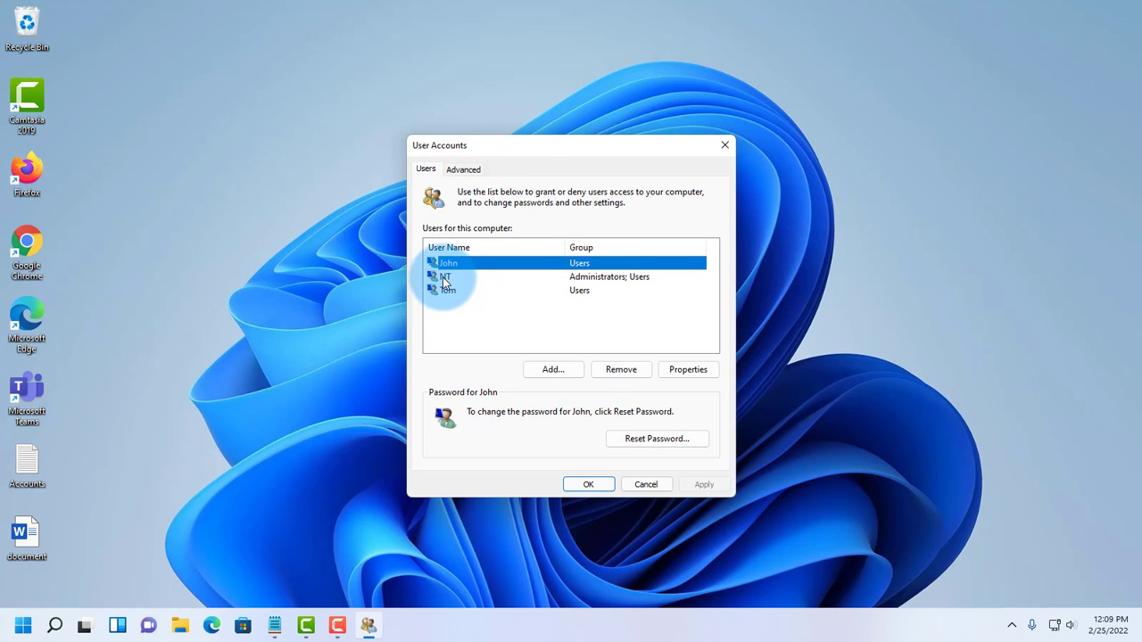
pyautogui.click(444, 278)
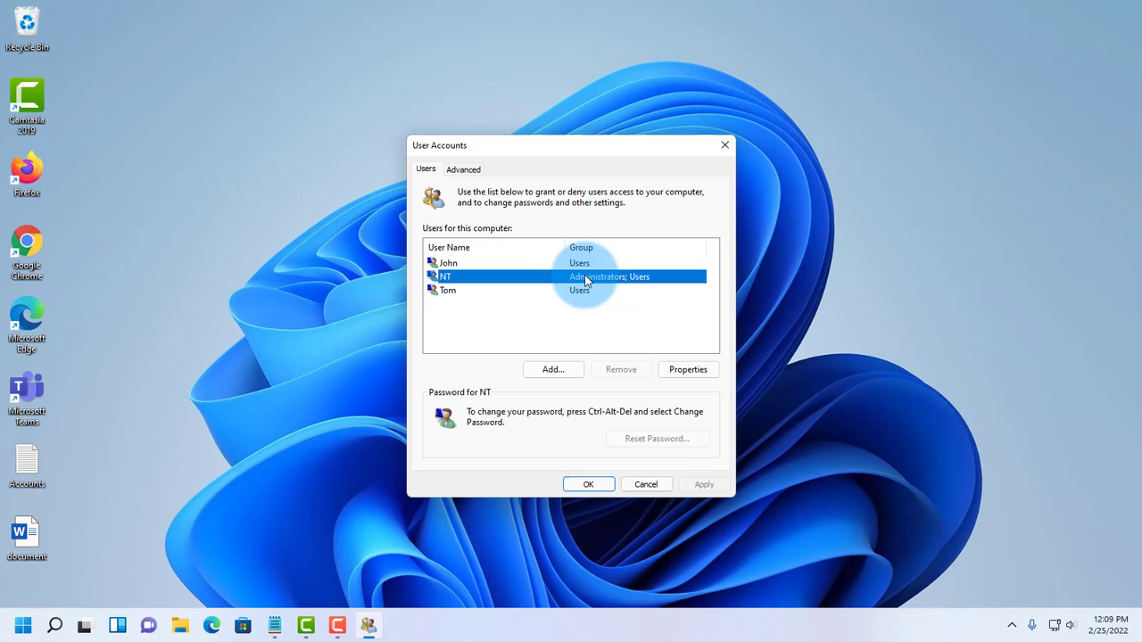
pyautogui.click(448, 265)
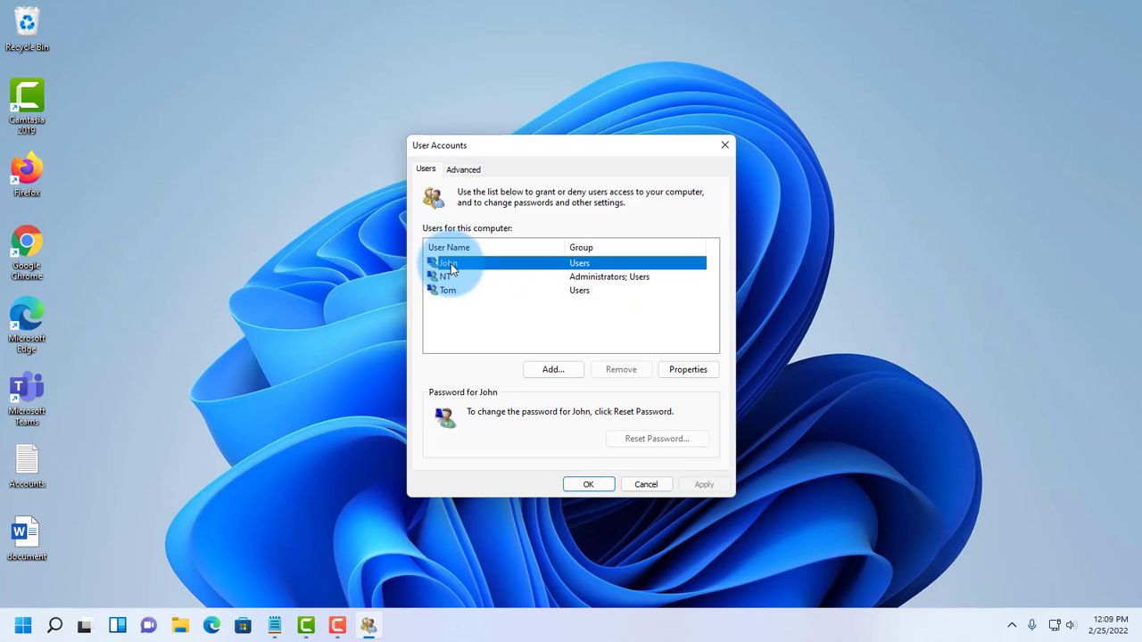
pyautogui.click(450, 291)
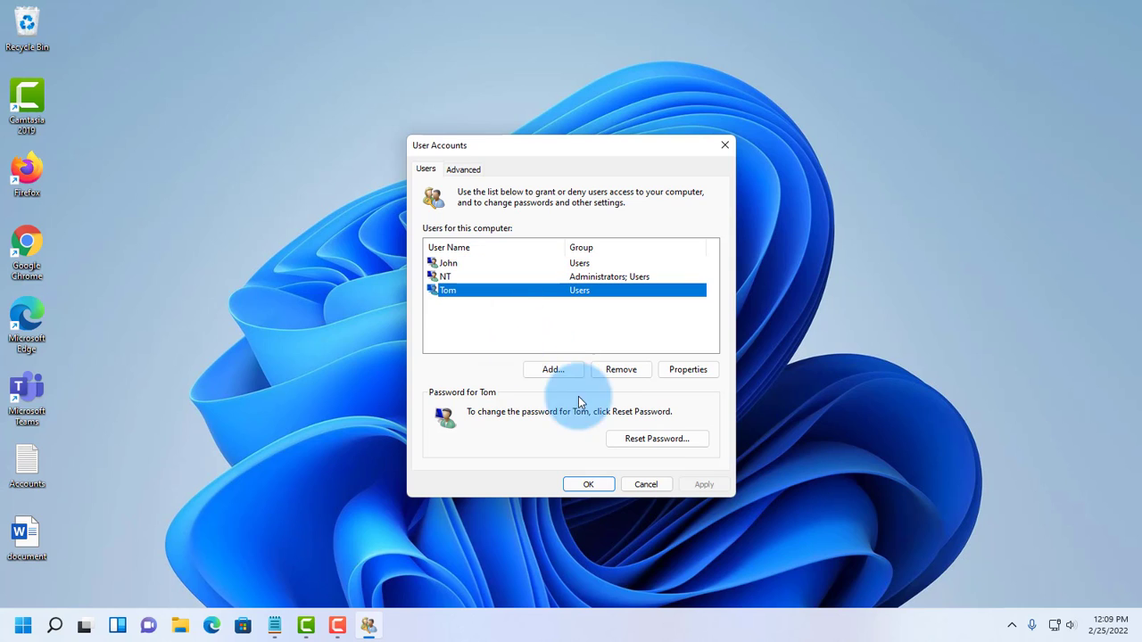
pyautogui.click(551, 371)
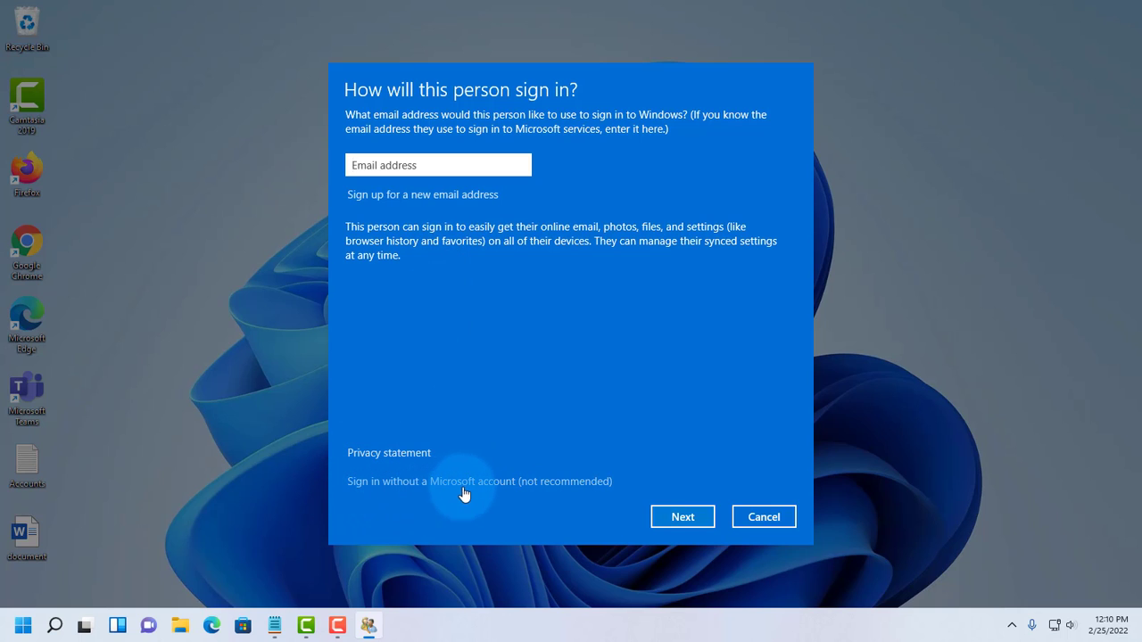
# Step: Choose a local account without Microsoft sign-in, name it Sam and enter a password
pyautogui.click(522, 484)
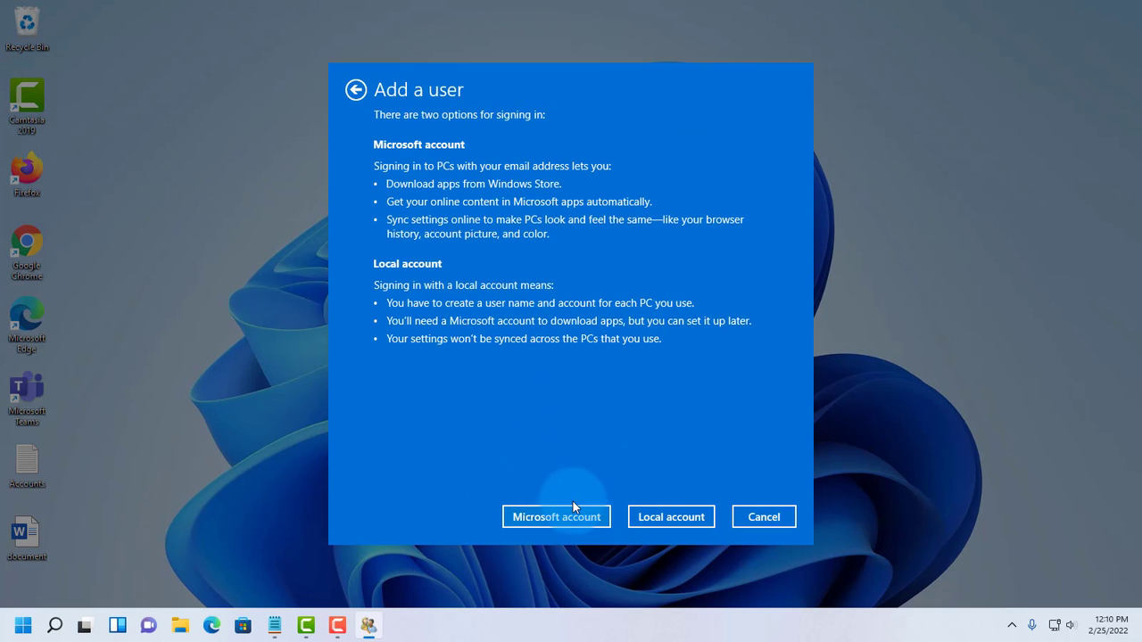
pyautogui.click(671, 518)
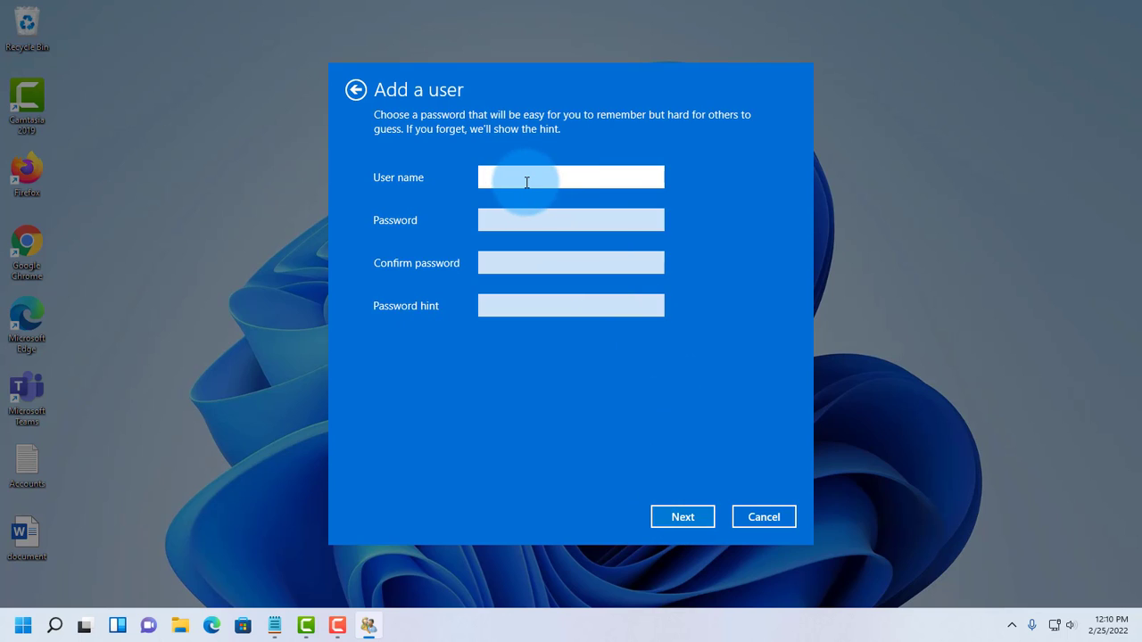
pyautogui.write('Sam')
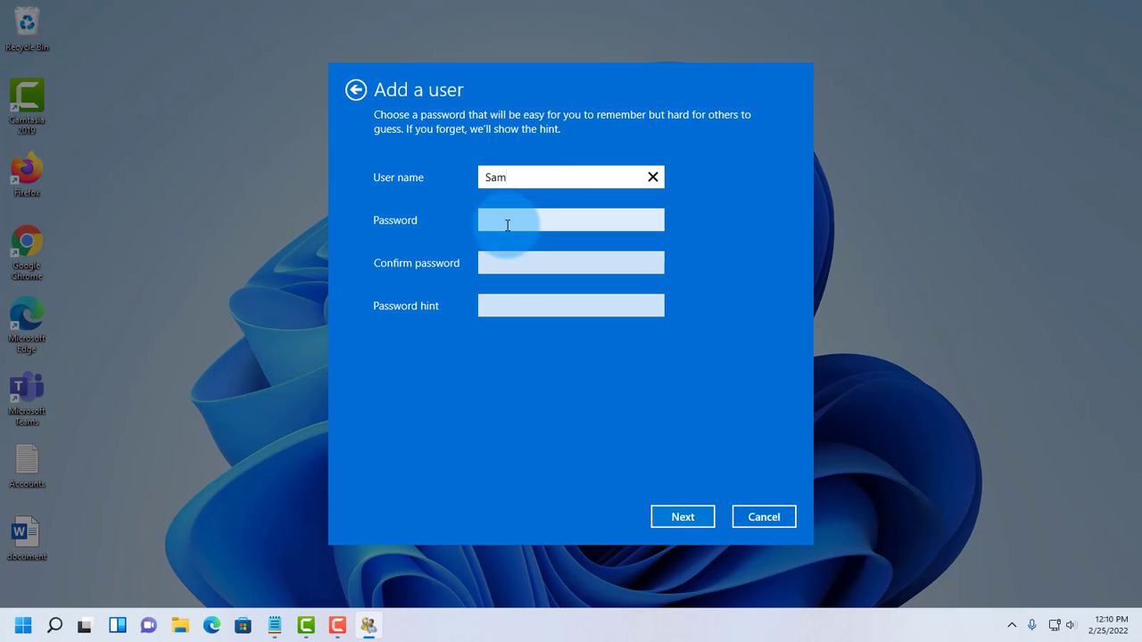
pyautogui.click(553, 222)
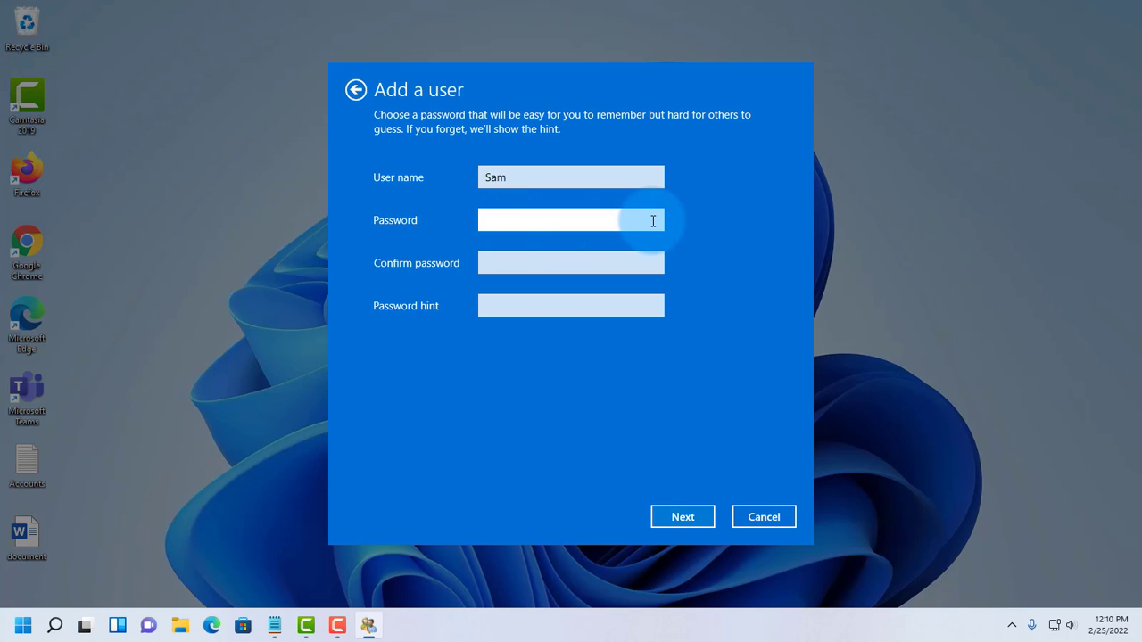
pyautogui.write('12')
pyautogui.write('*****')
# Step: Confirm Sam's password, add the hint 'sol', finish the wizard and select Sam
pyautogui.click(552, 260)
pyautogui.write('*********')
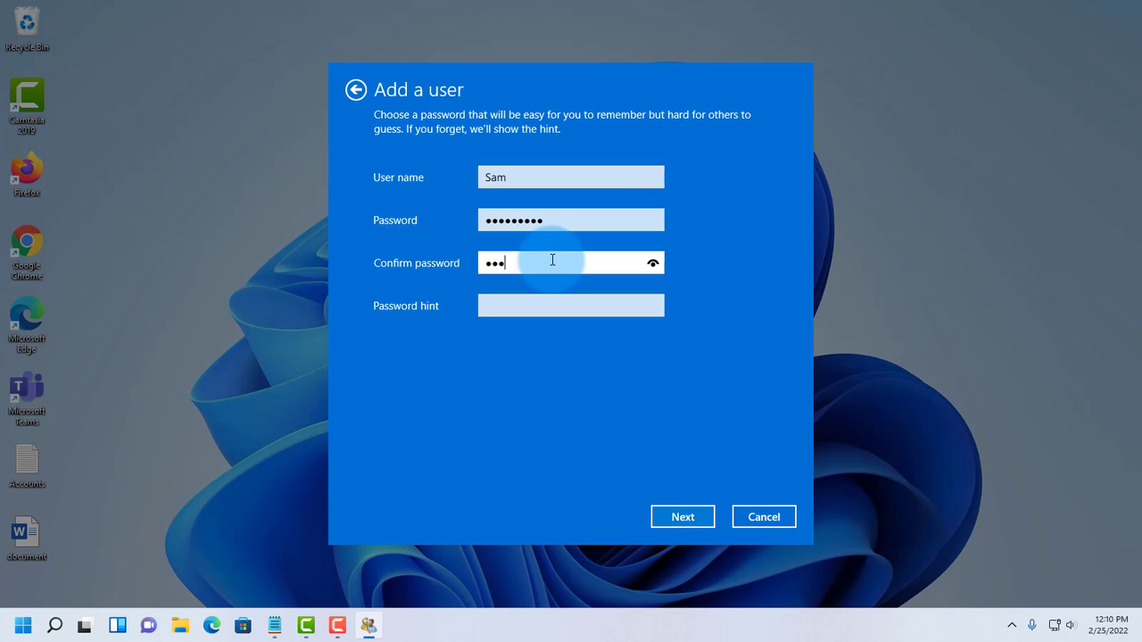
pyautogui.click(547, 305)
pyautogui.write('sol')
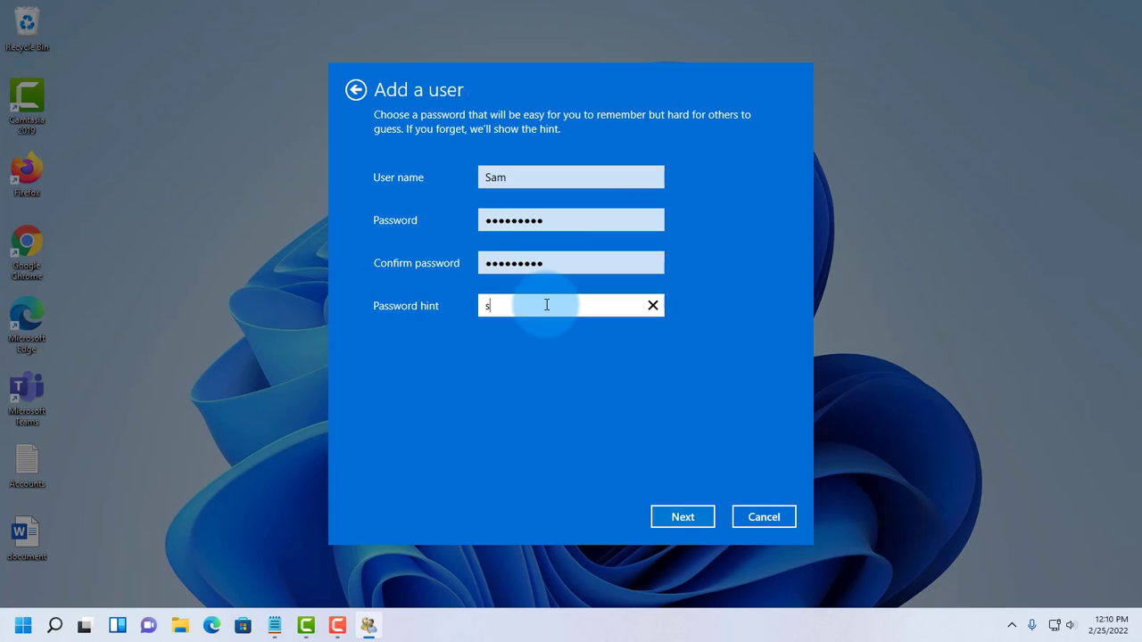
pyautogui.click(669, 517)
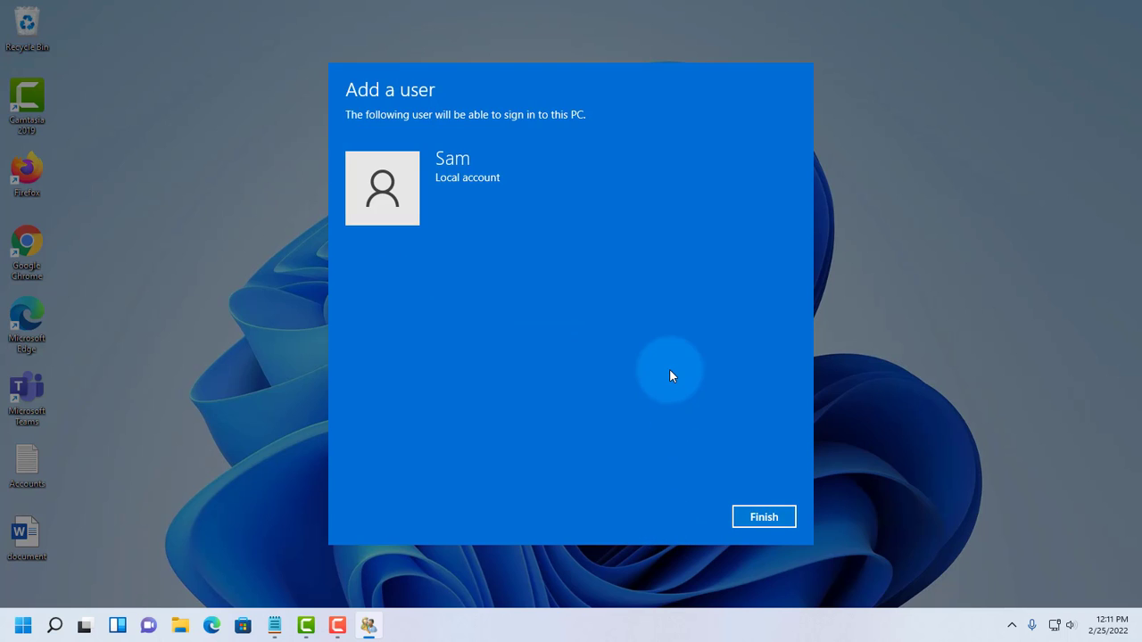
pyautogui.click(760, 518)
pyautogui.click(526, 287)
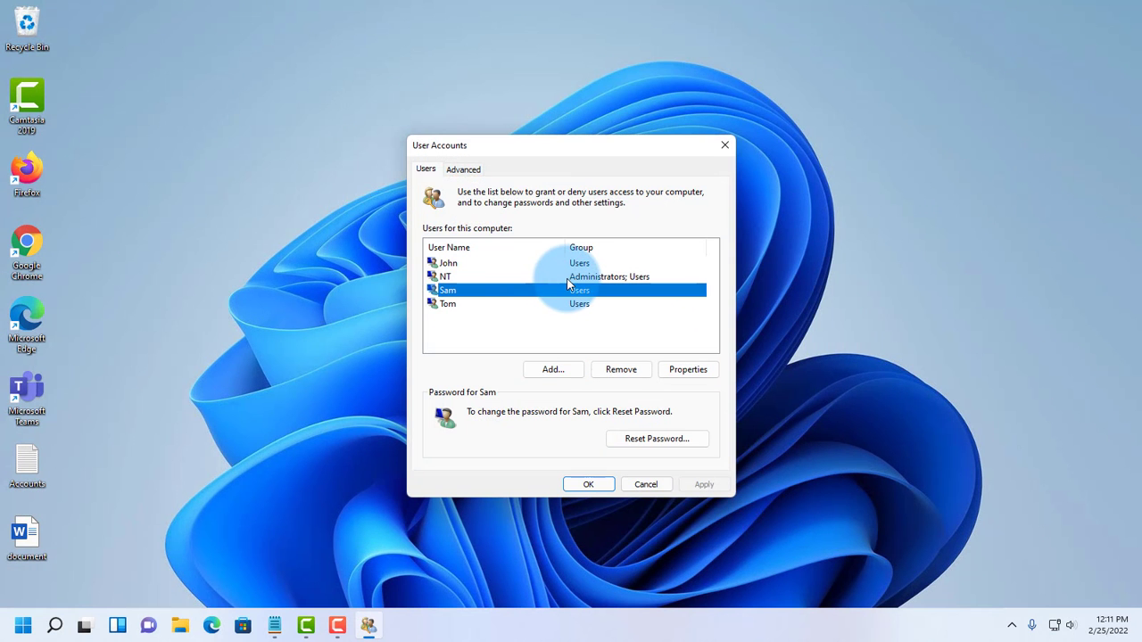
# Step: Select Tom and begin a password reset, then cancel it without changes
pyautogui.click(453, 303)
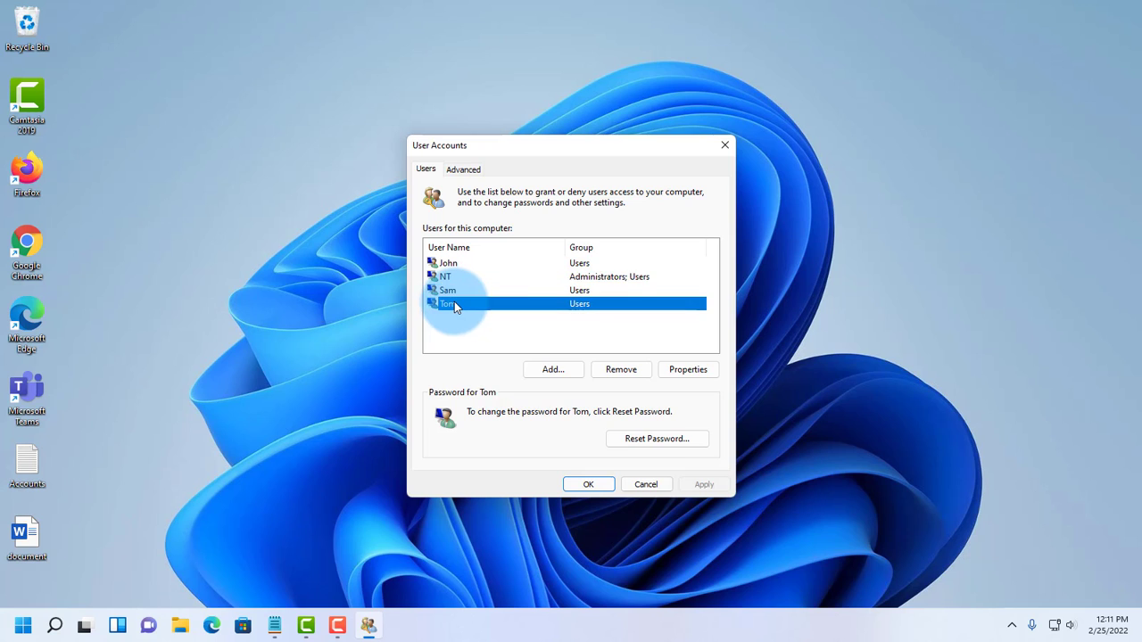
pyautogui.click(658, 442)
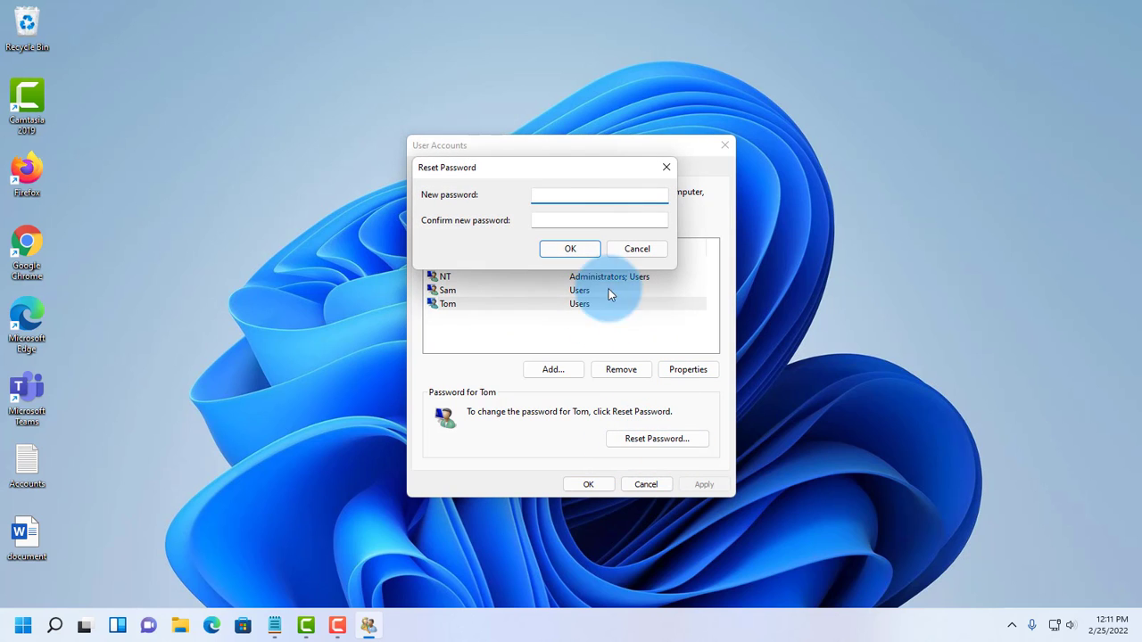
pyautogui.click(645, 249)
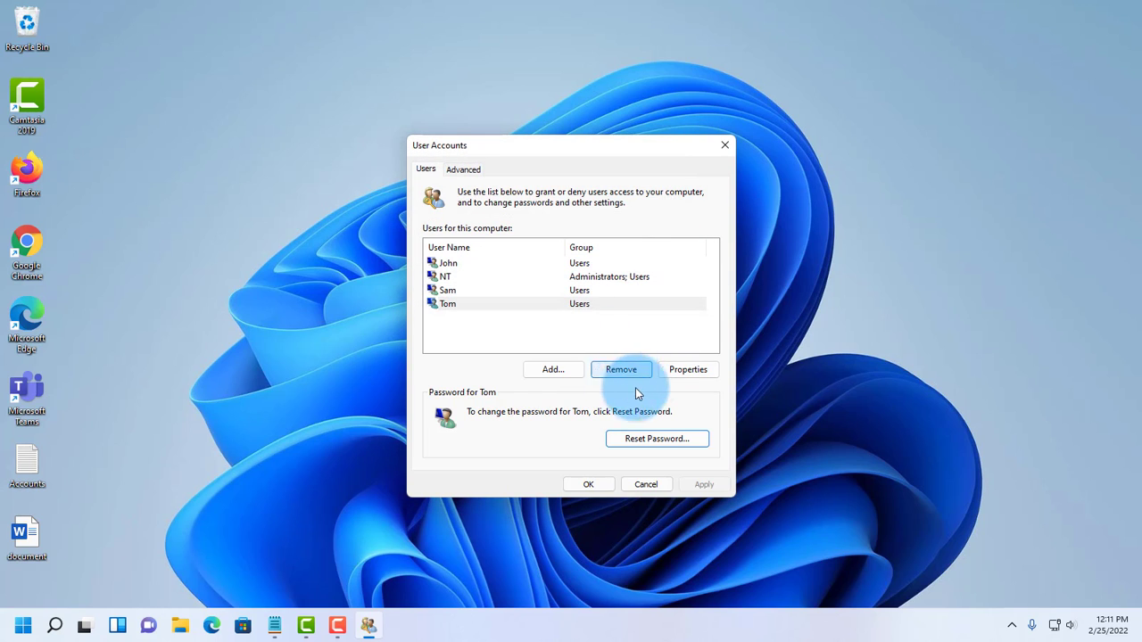
# Step: In Tom's properties, review his name fields and set his group membership to Administrator
pyautogui.click(686, 374)
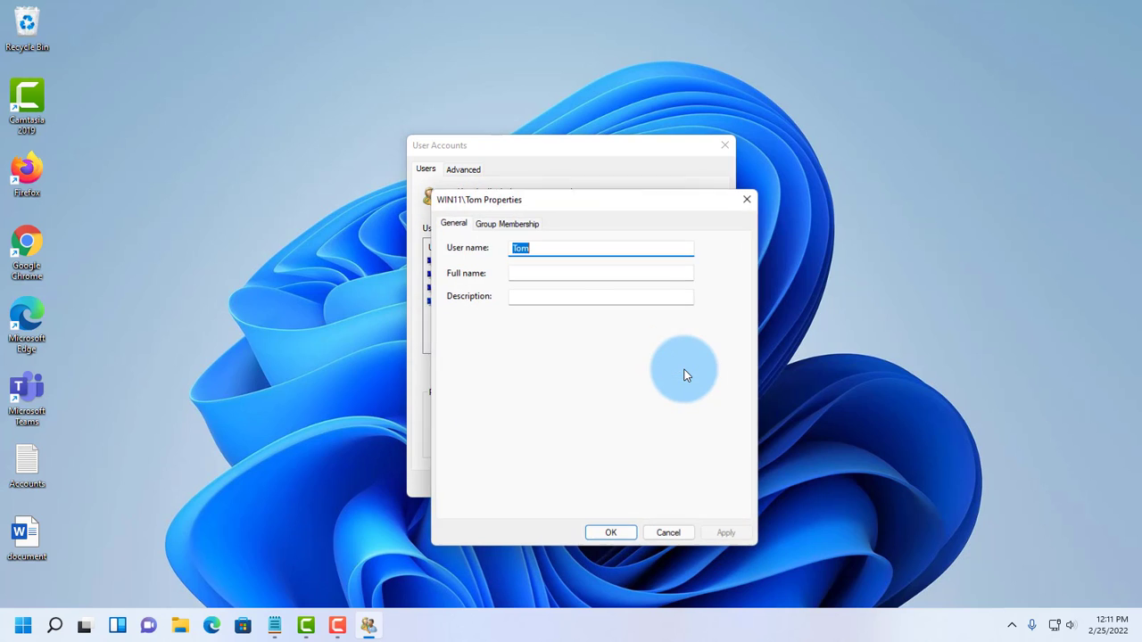
pyautogui.click(836, 218)
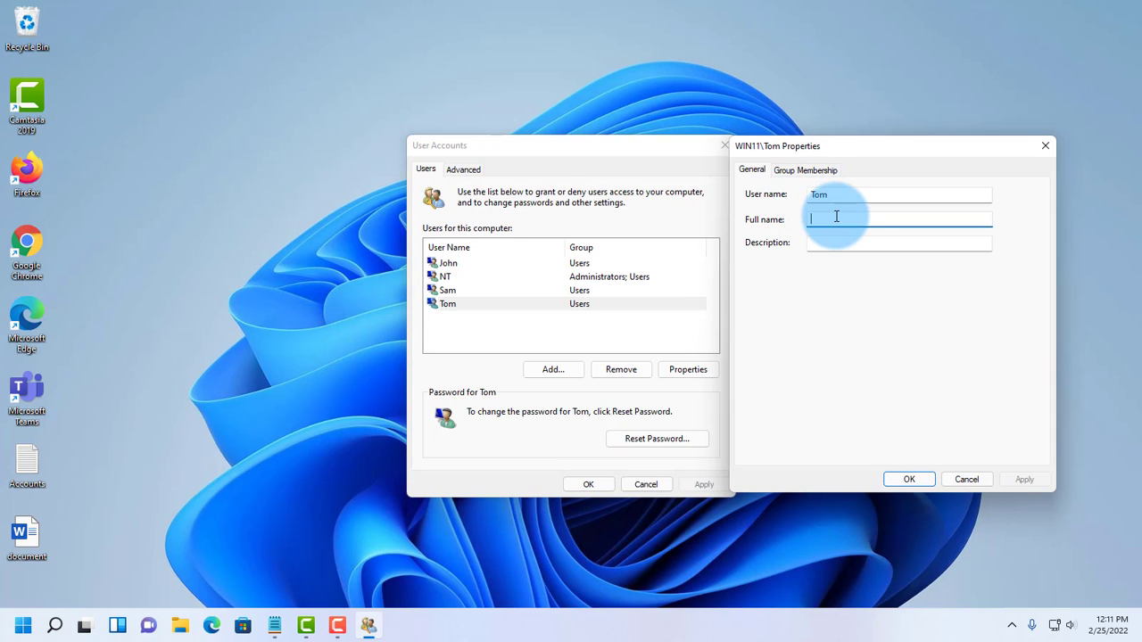
pyautogui.click(836, 243)
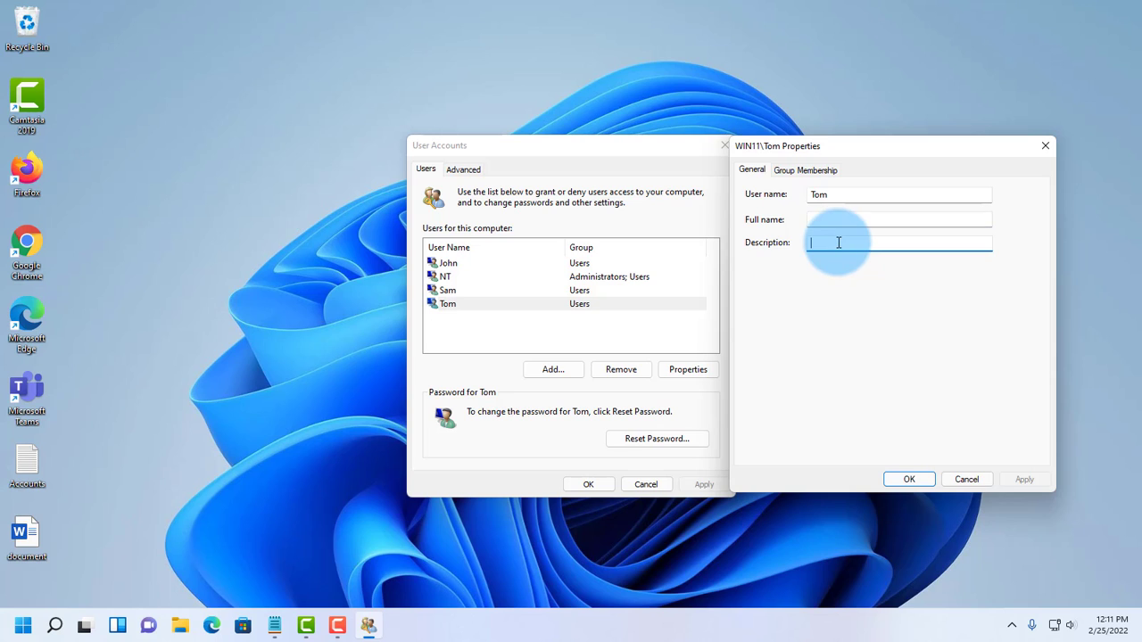
pyautogui.click(814, 171)
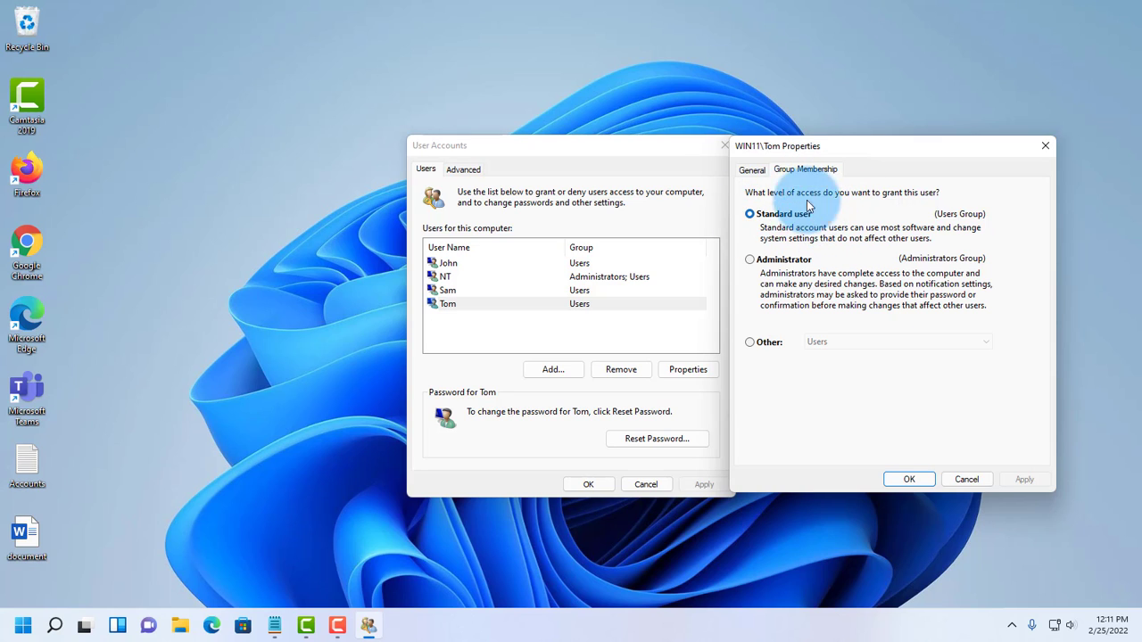
pyautogui.click(751, 260)
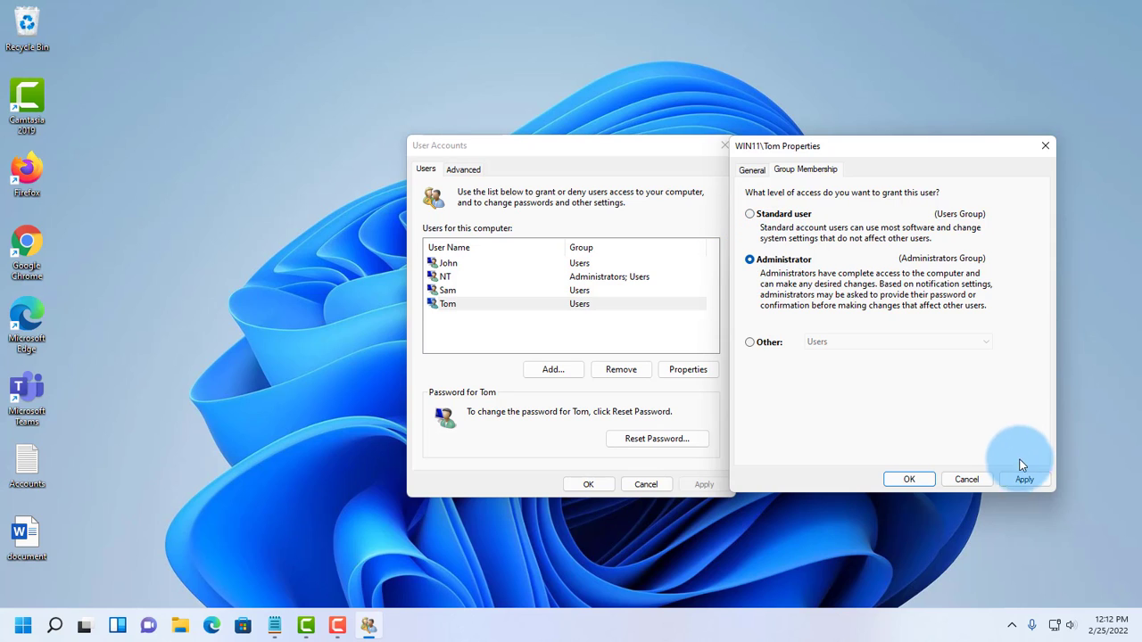
pyautogui.click(909, 480)
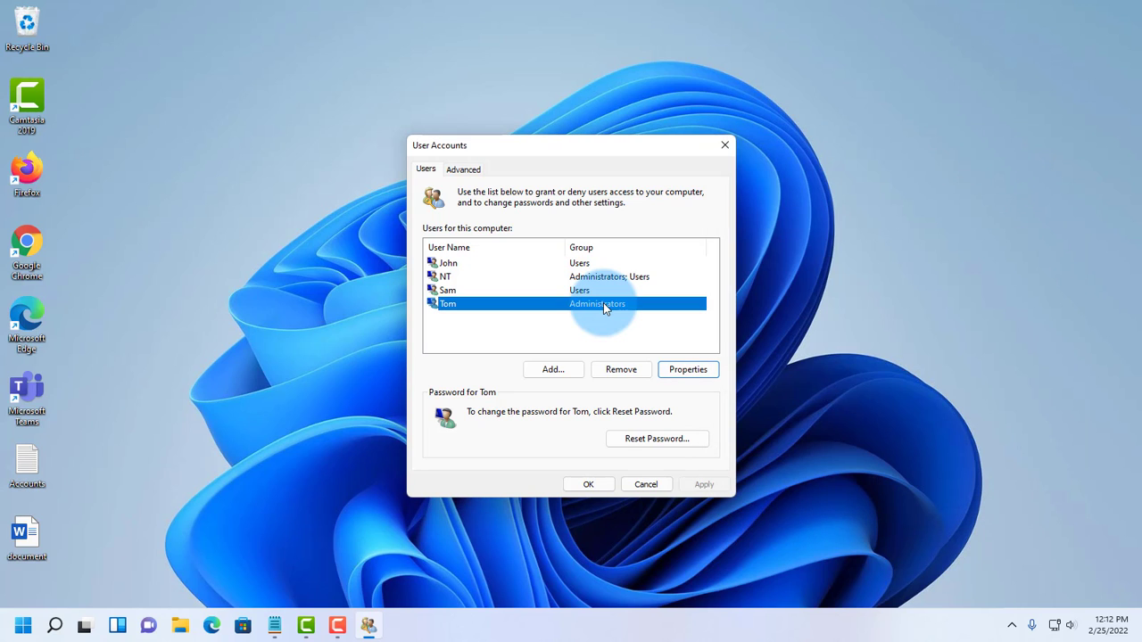
# Step: Reopen Tom's properties and return him to Standard user, applying the change
pyautogui.click(687, 372)
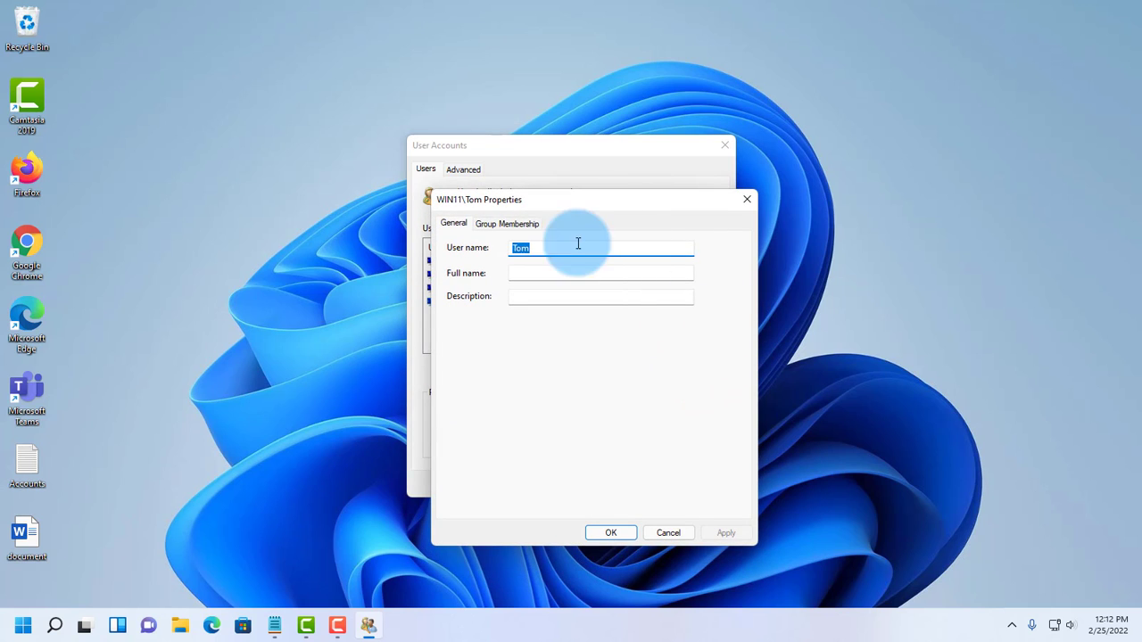
pyautogui.click(520, 224)
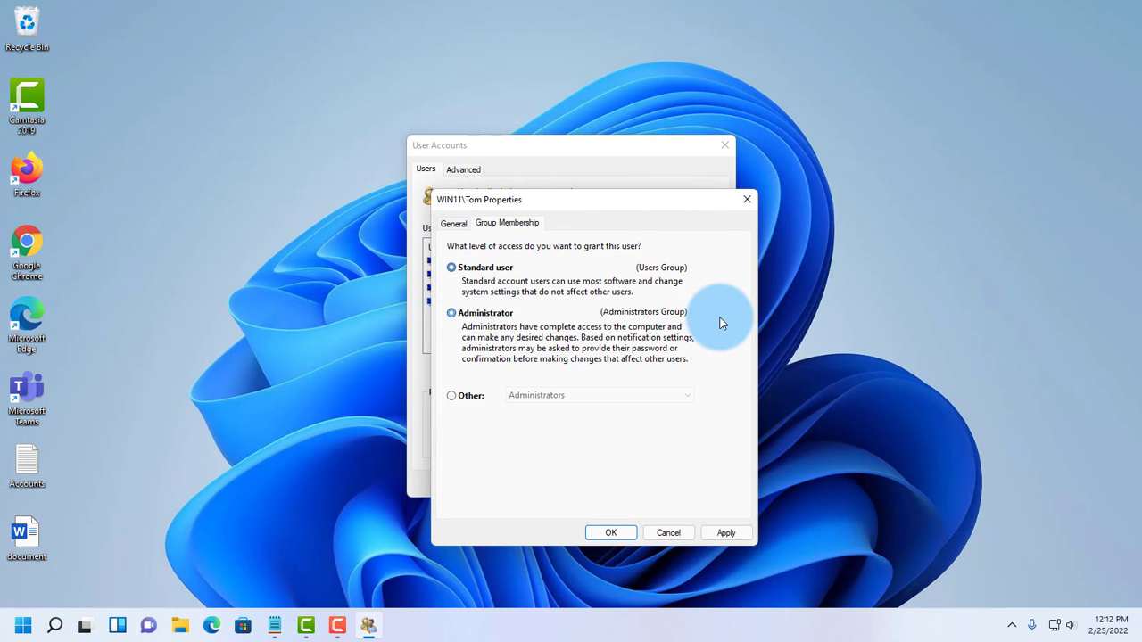
pyautogui.click(726, 533)
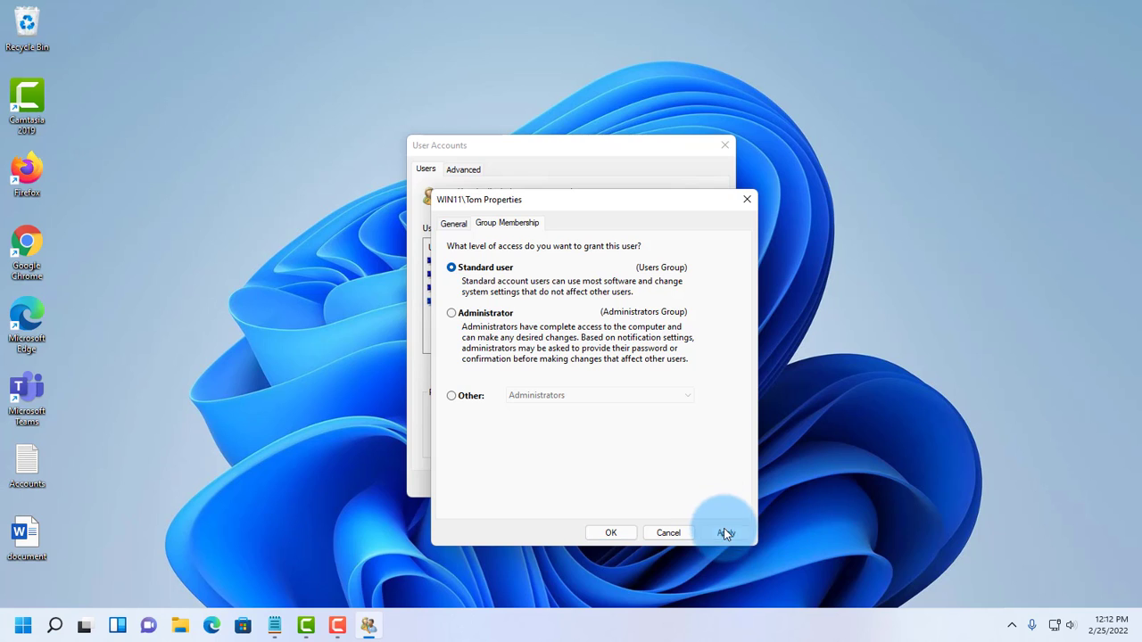
pyautogui.click(610, 533)
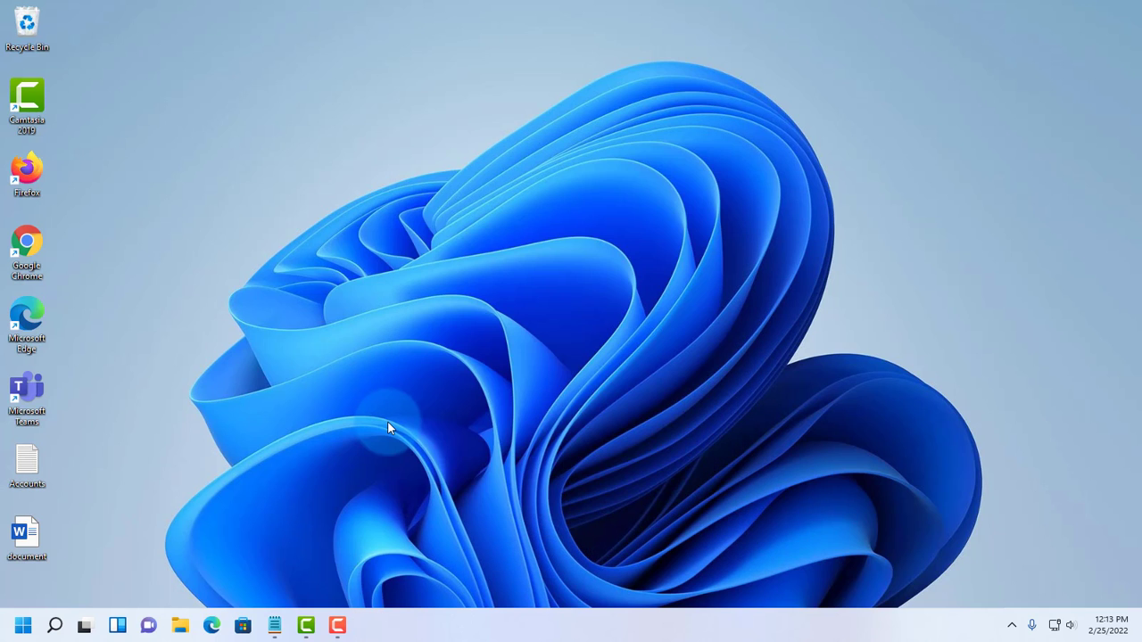
# Step: Open Computer Management maximized and show Local Users and Groups > Users
pyautogui.rightClick(20, 630)
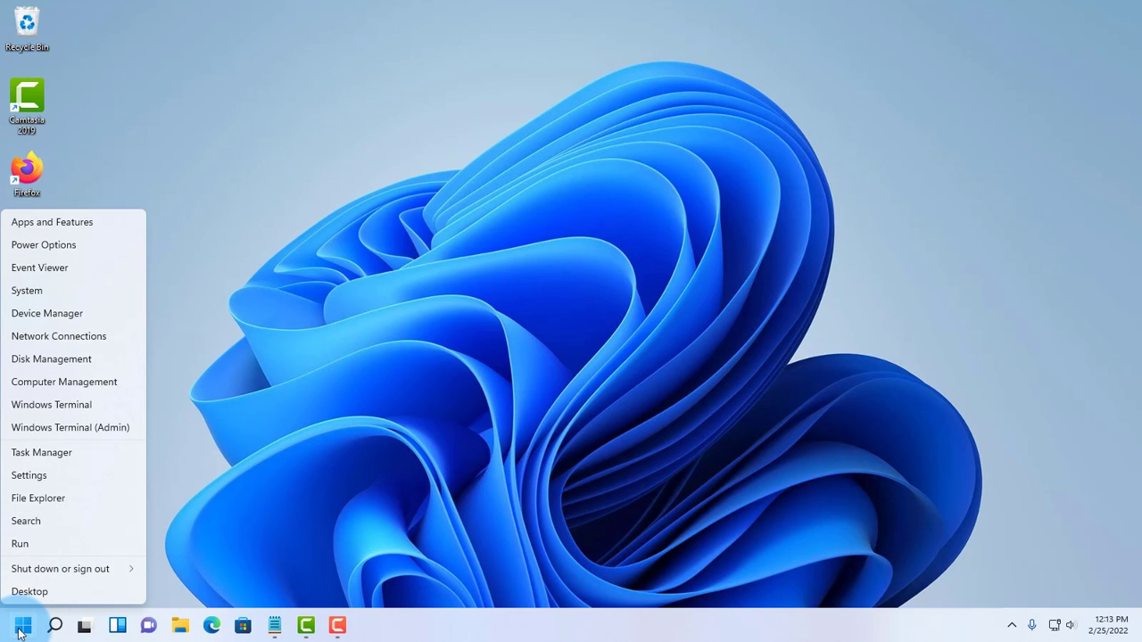
pyautogui.click(47, 384)
pyautogui.moveTo(373, 27); pyautogui.dragTo(474, 28)
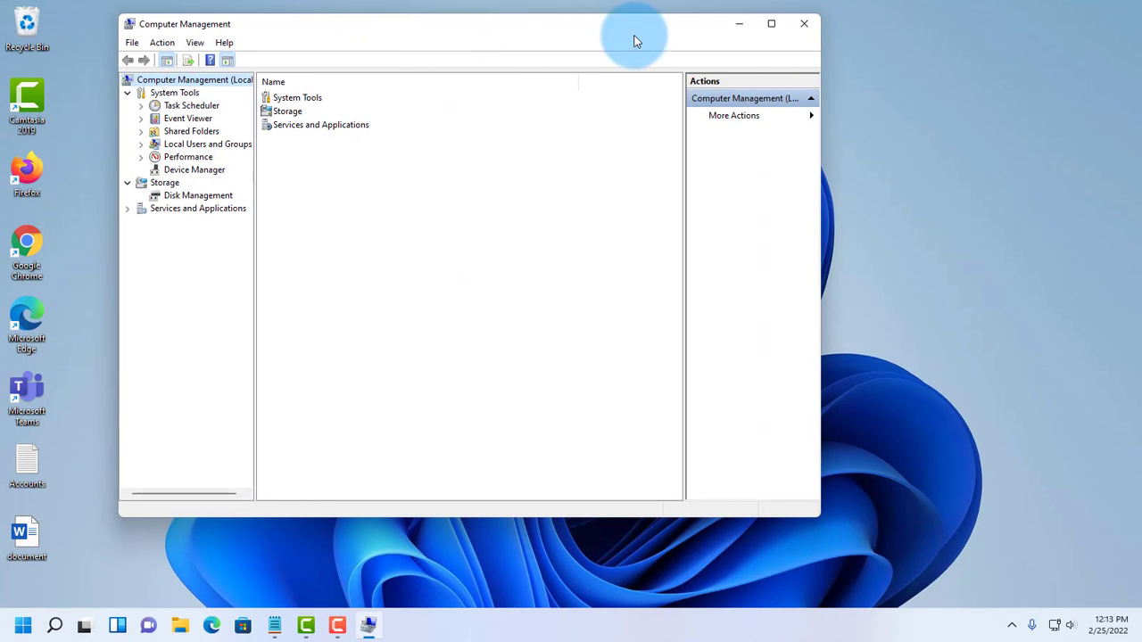
pyautogui.click(767, 25)
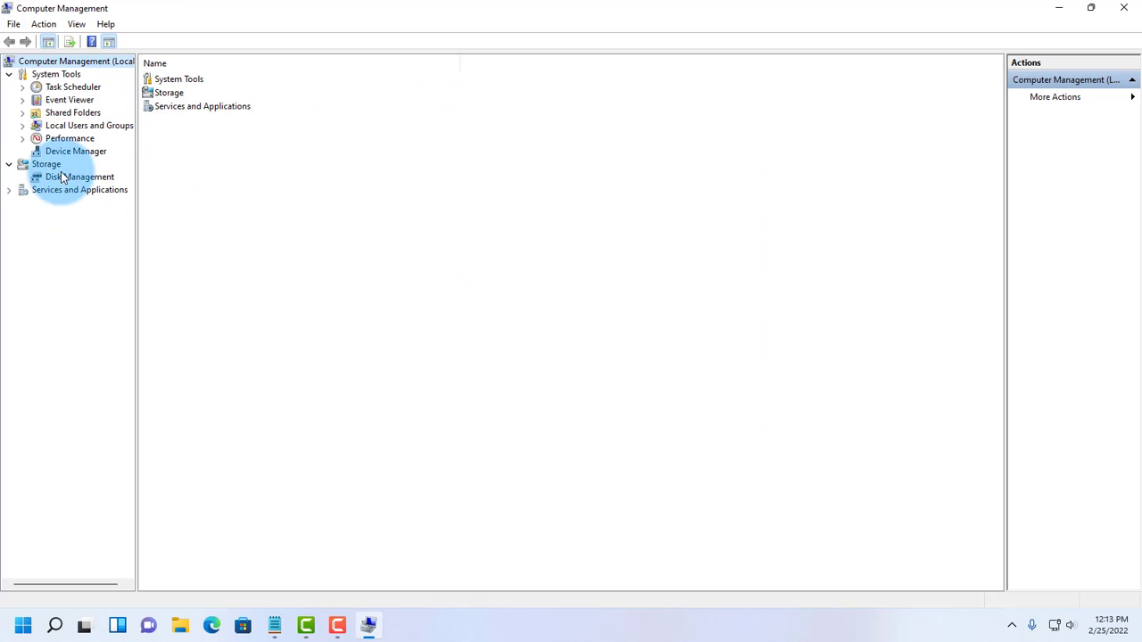
pyautogui.click(23, 127)
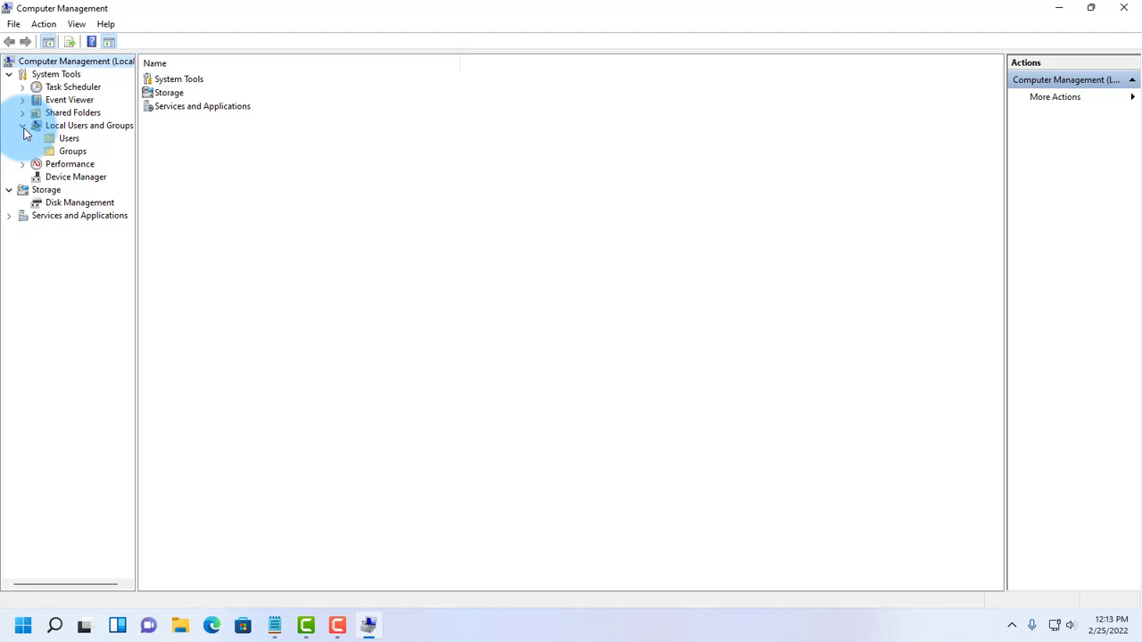
pyautogui.click(70, 141)
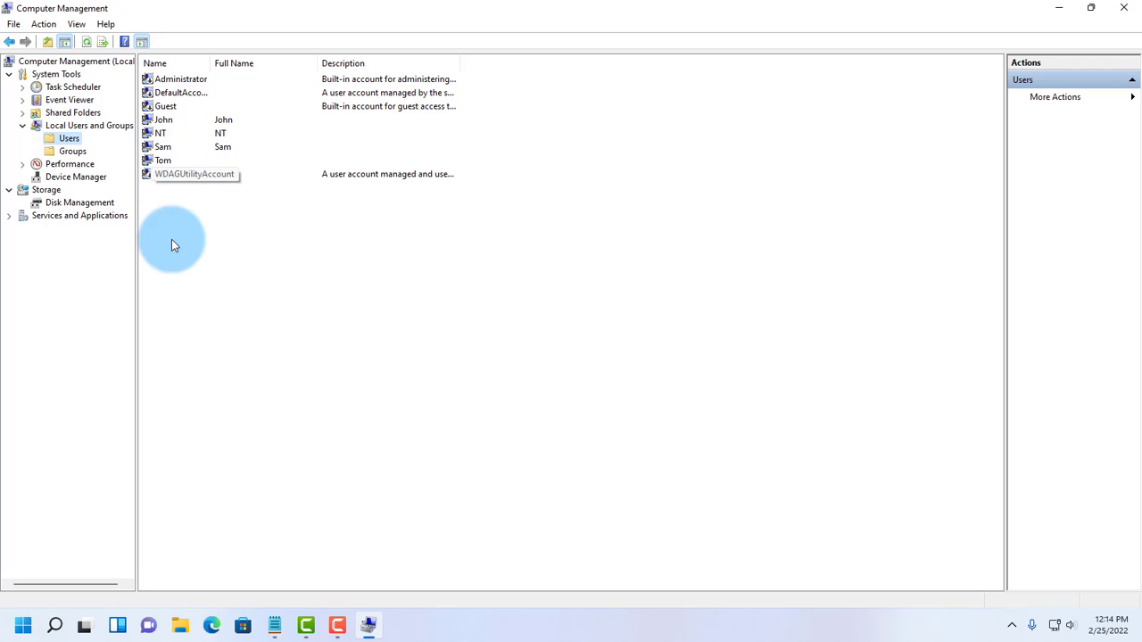
# Step: Start a new local user with the user name harry
pyautogui.rightClick(74, 139)
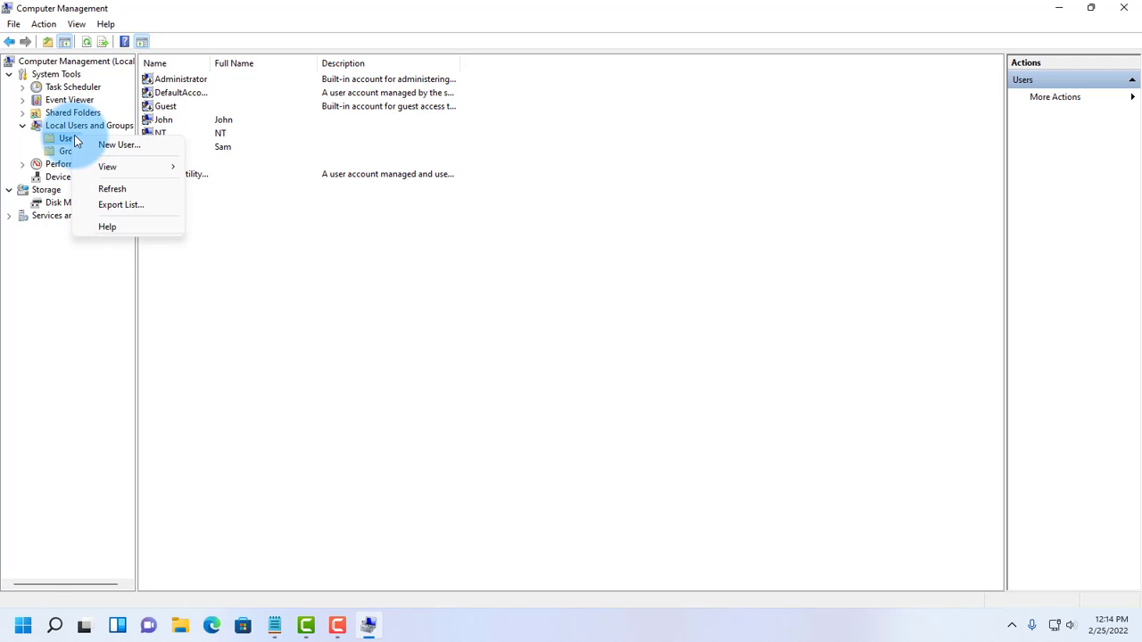
pyautogui.click(97, 146)
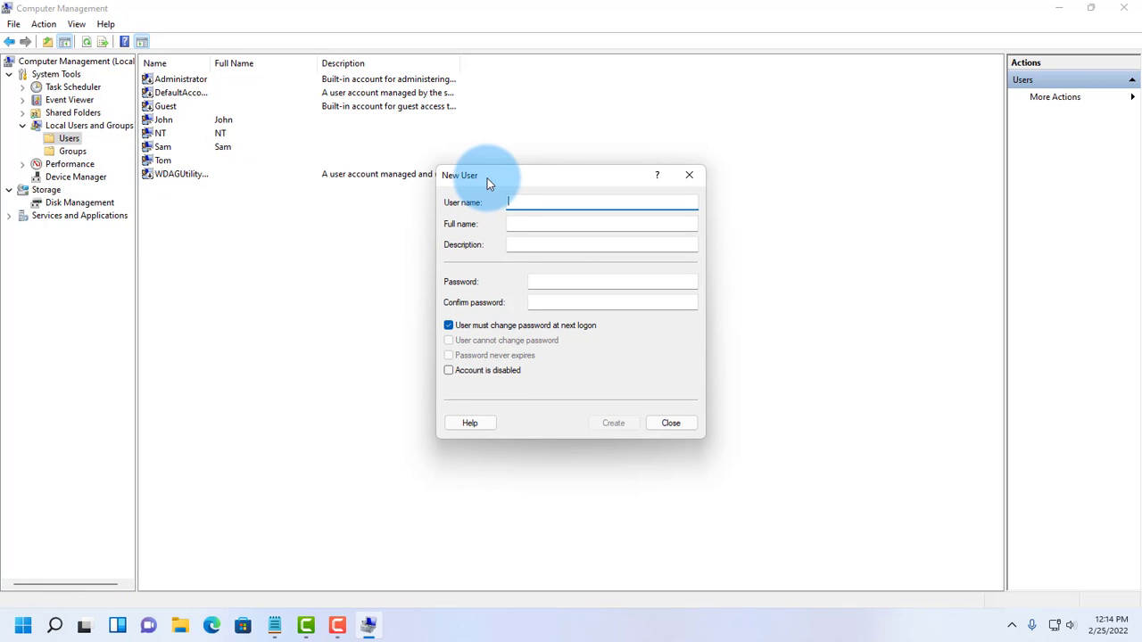
pyautogui.write('harry')
pyautogui.click(524, 222)
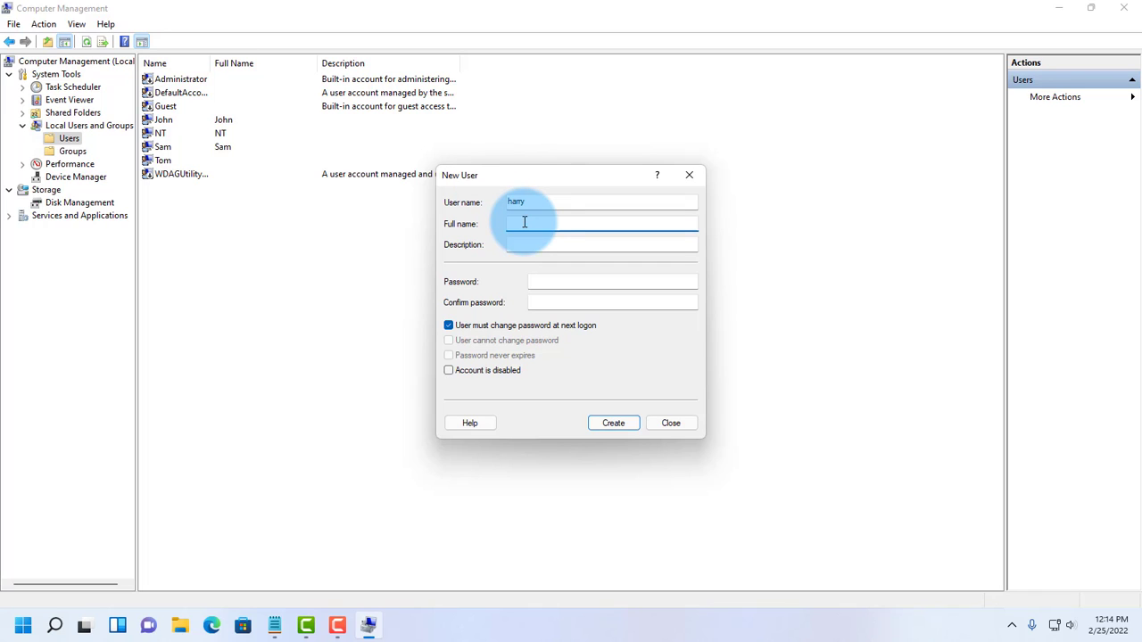
pyautogui.moveTo(528, 205); pyautogui.dragTo(464, 209)
pyautogui.click(538, 201)
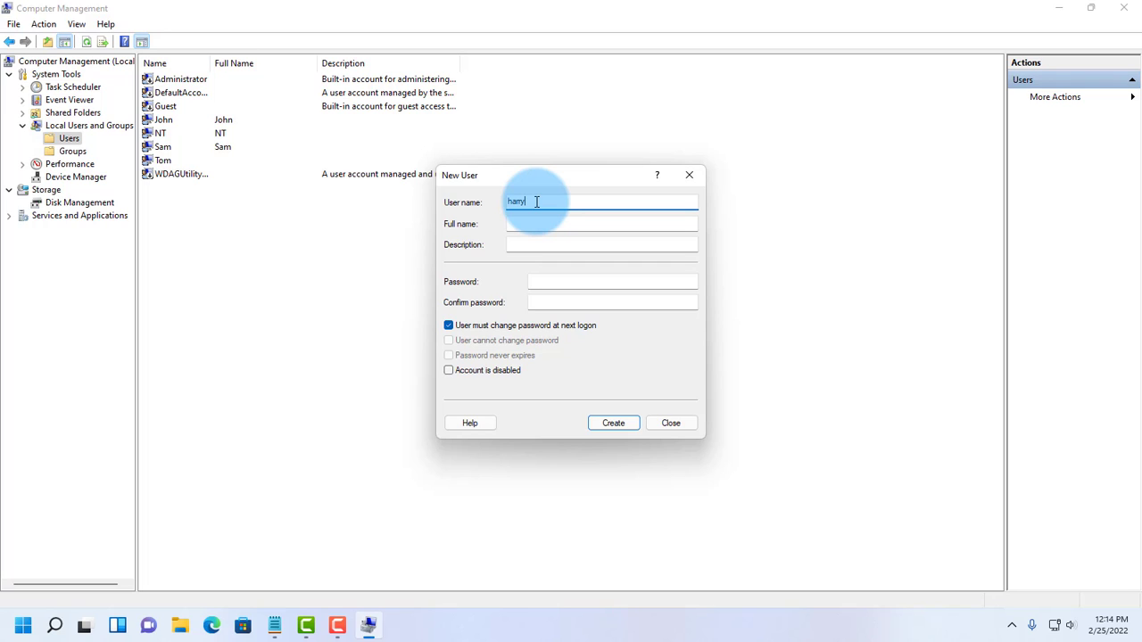
pyautogui.click(589, 282)
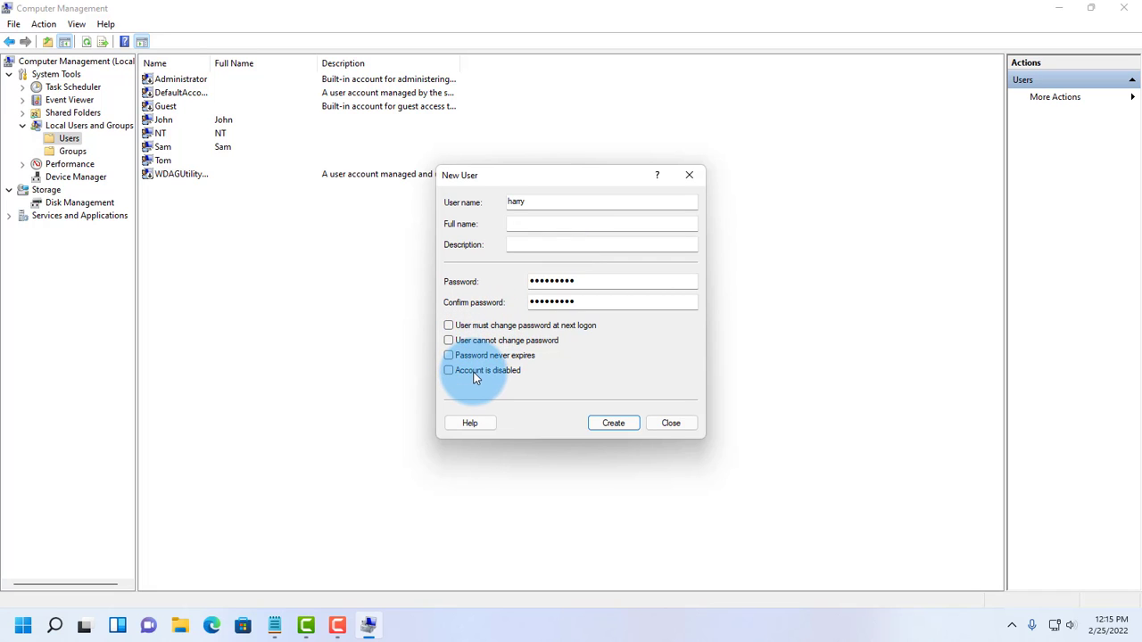
# Step: Leave only 'Password never expires' ticked and create the harry account
pyautogui.click(466, 327)
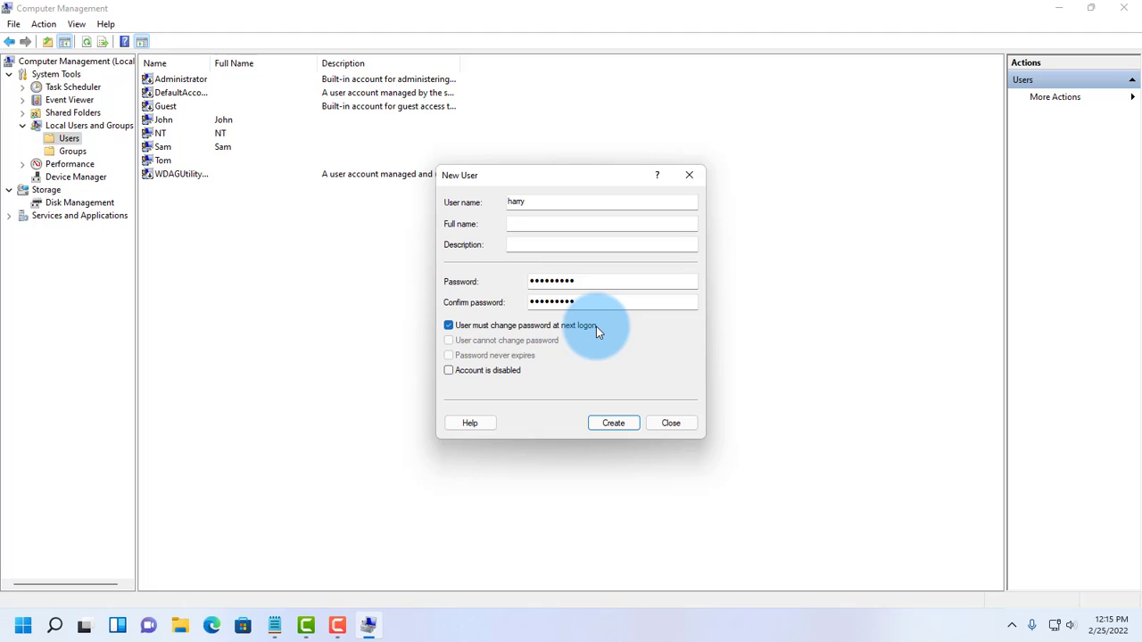
pyautogui.click(450, 326)
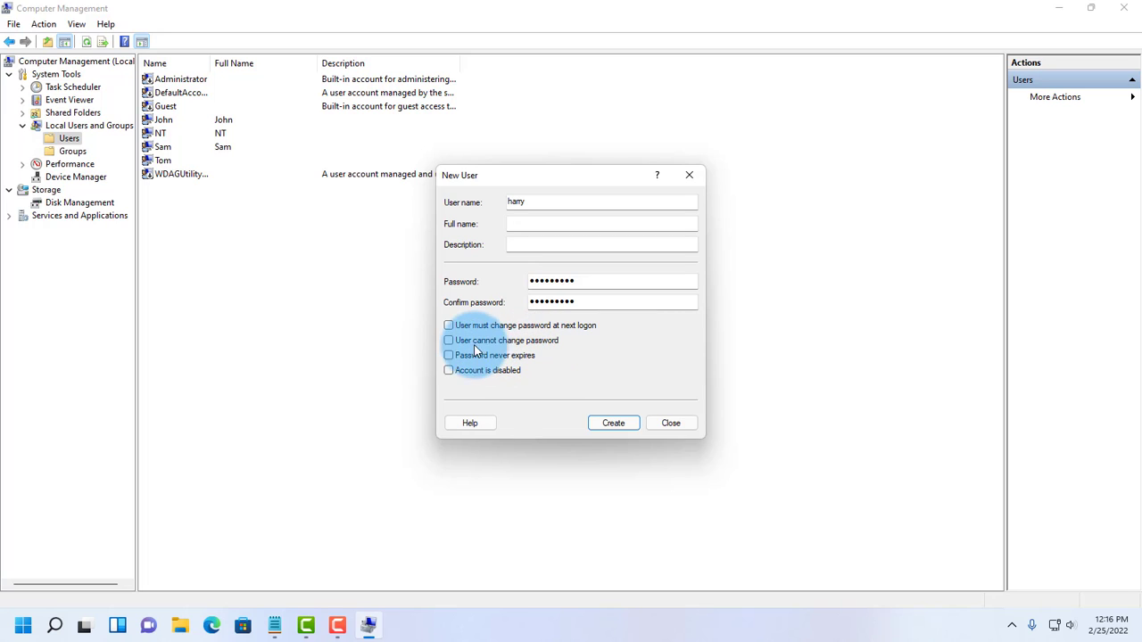
pyautogui.click(450, 342)
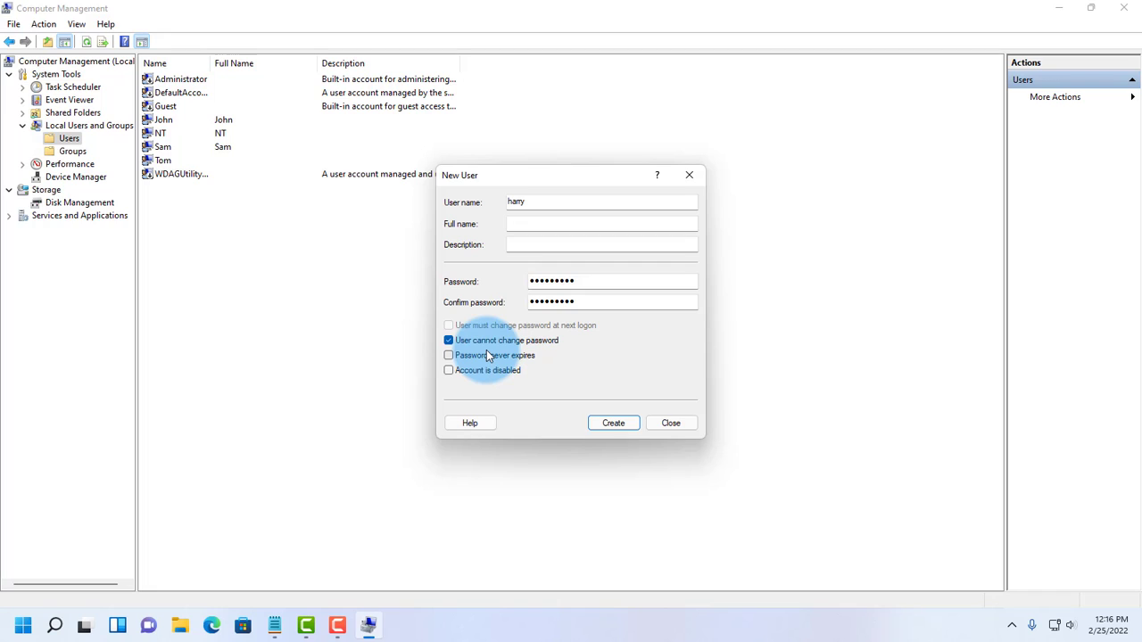
pyautogui.click(481, 341)
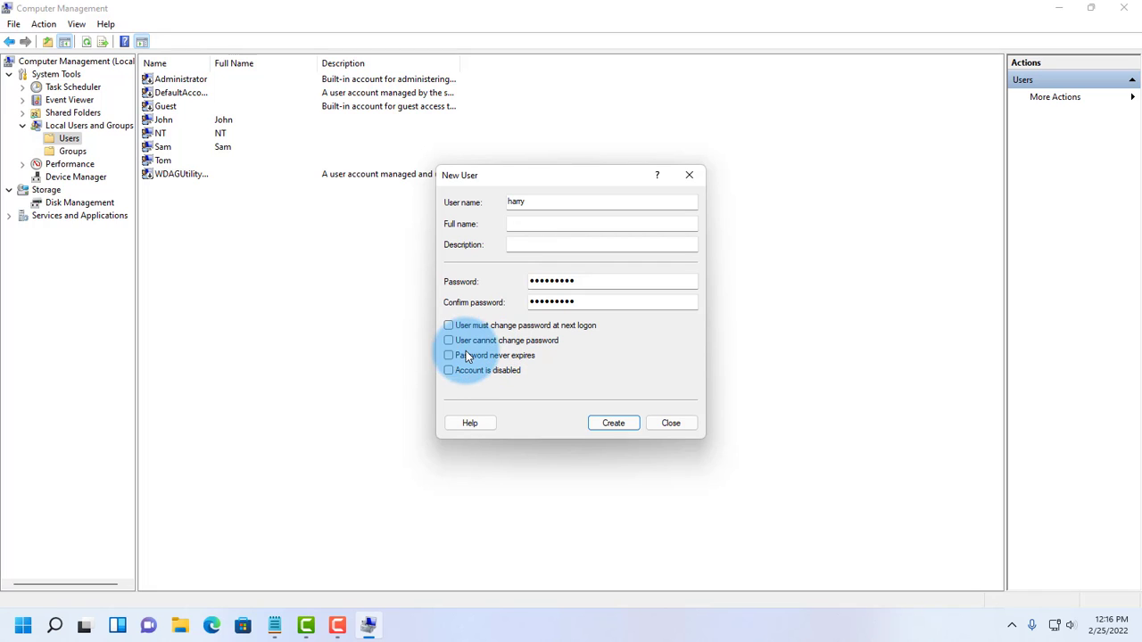
pyautogui.click(450, 355)
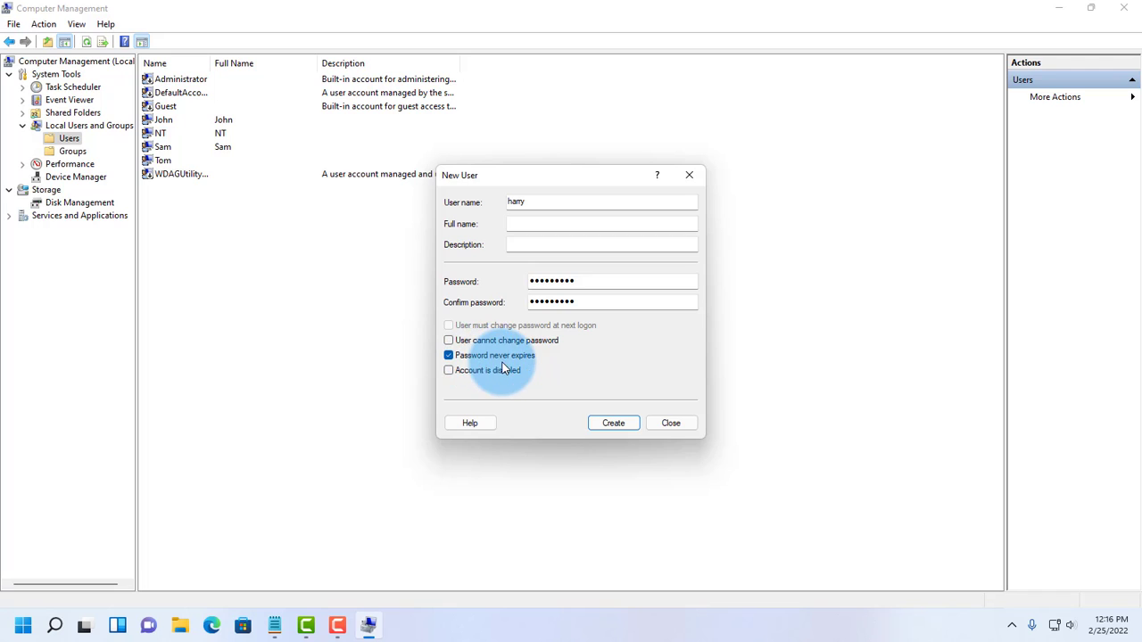
pyautogui.click(603, 417)
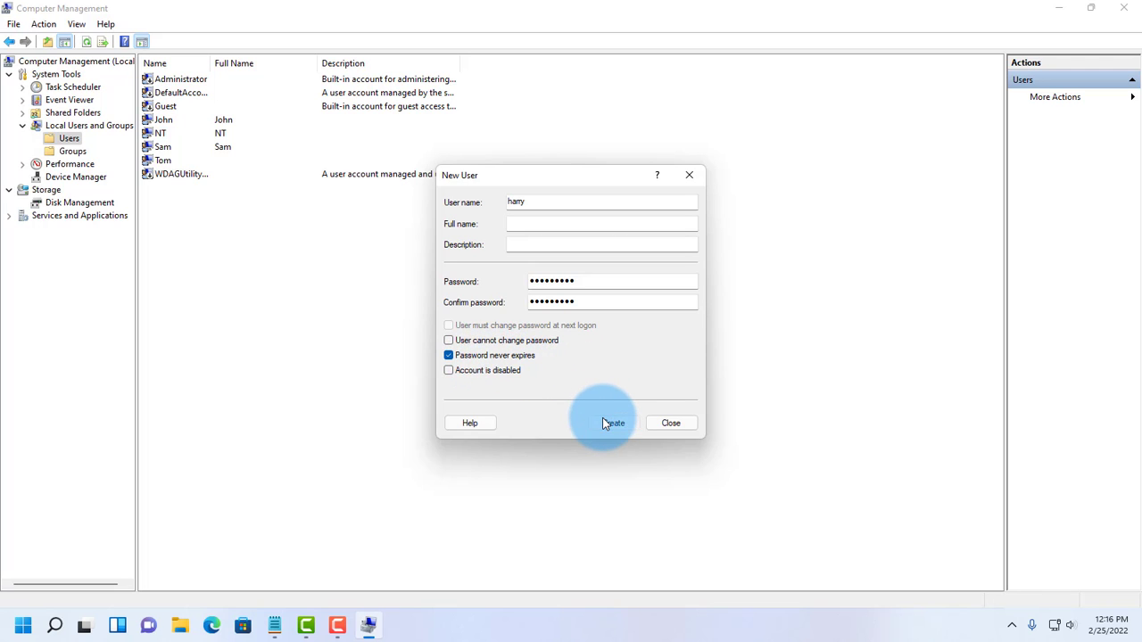
pyautogui.click(674, 423)
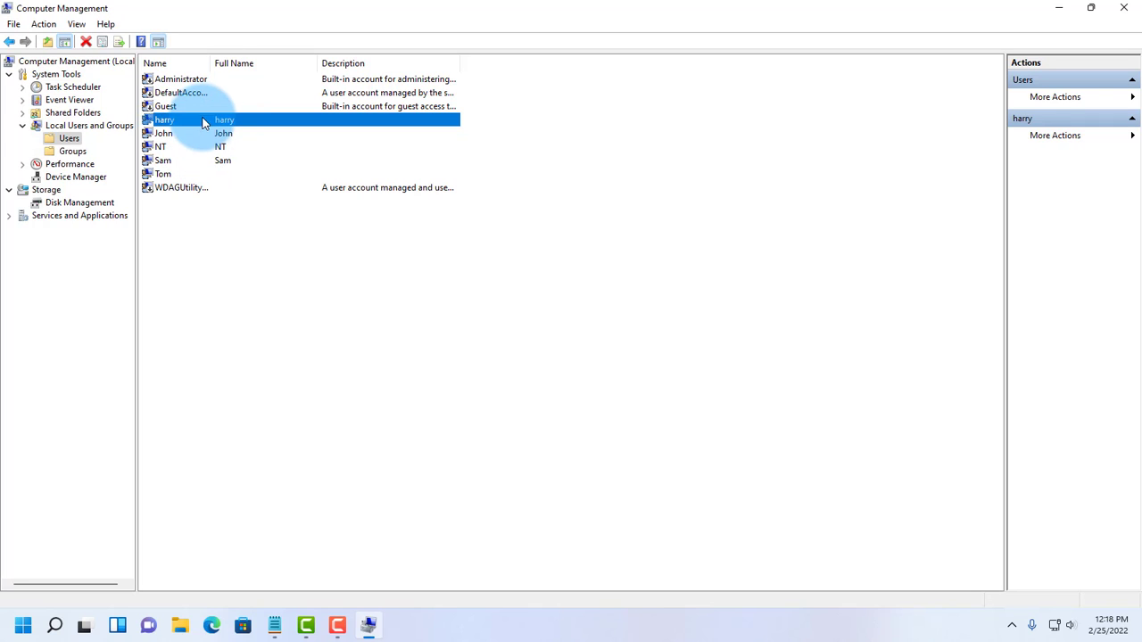
# Step: Add harry to the Administrators group alongside Users and apply the change
pyautogui.rightClick(202, 121)
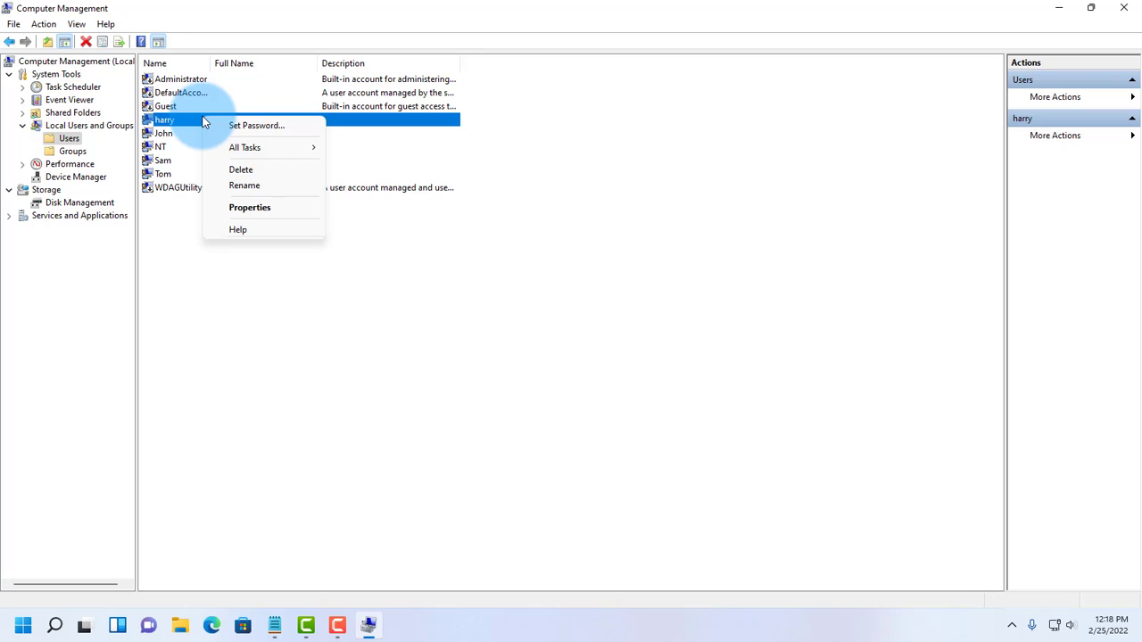
pyautogui.click(267, 208)
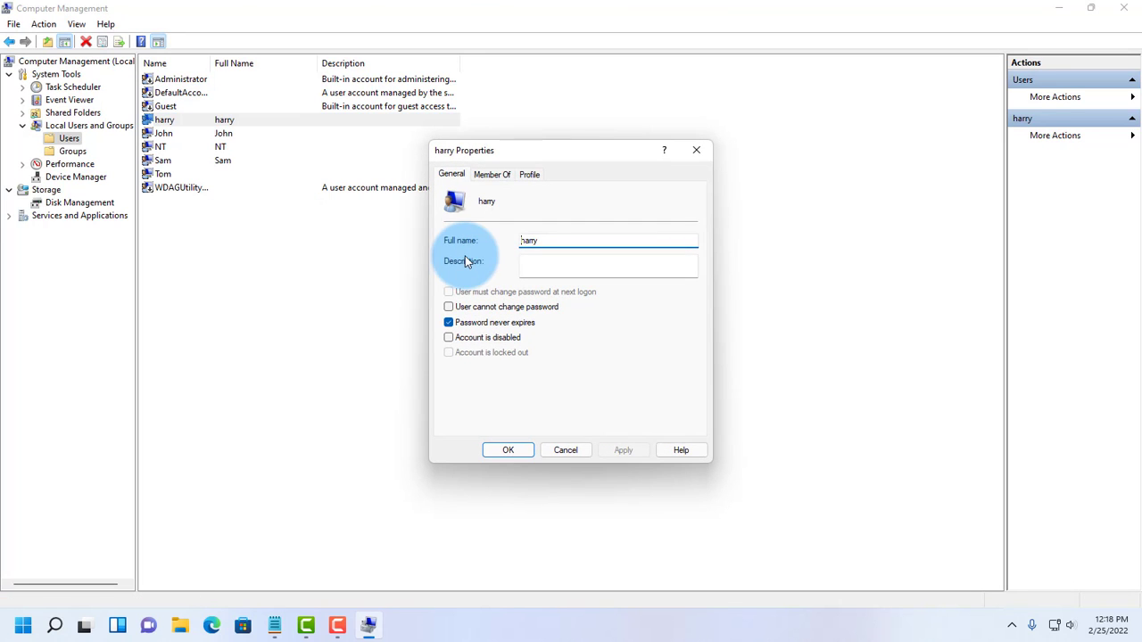
pyautogui.click(493, 176)
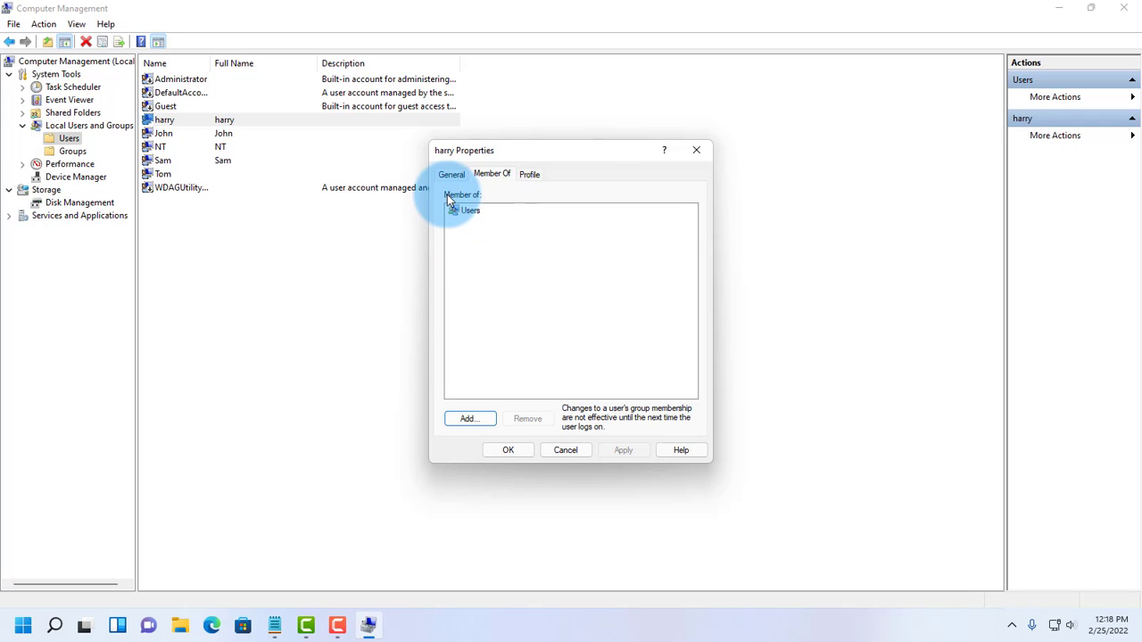
pyautogui.click(470, 417)
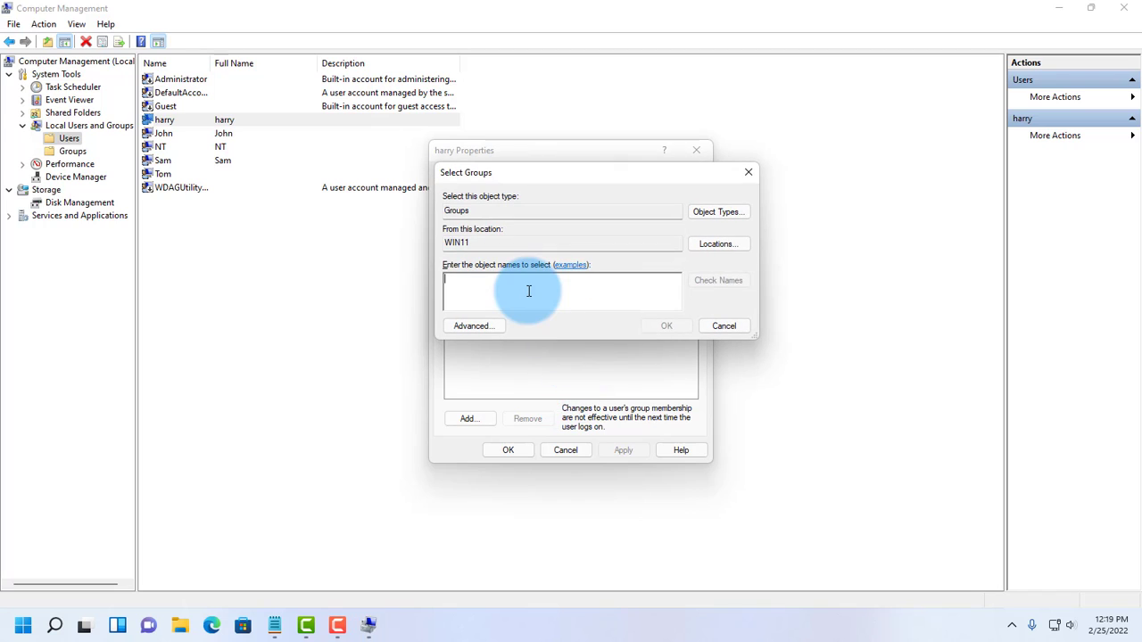
pyautogui.write('administrators')
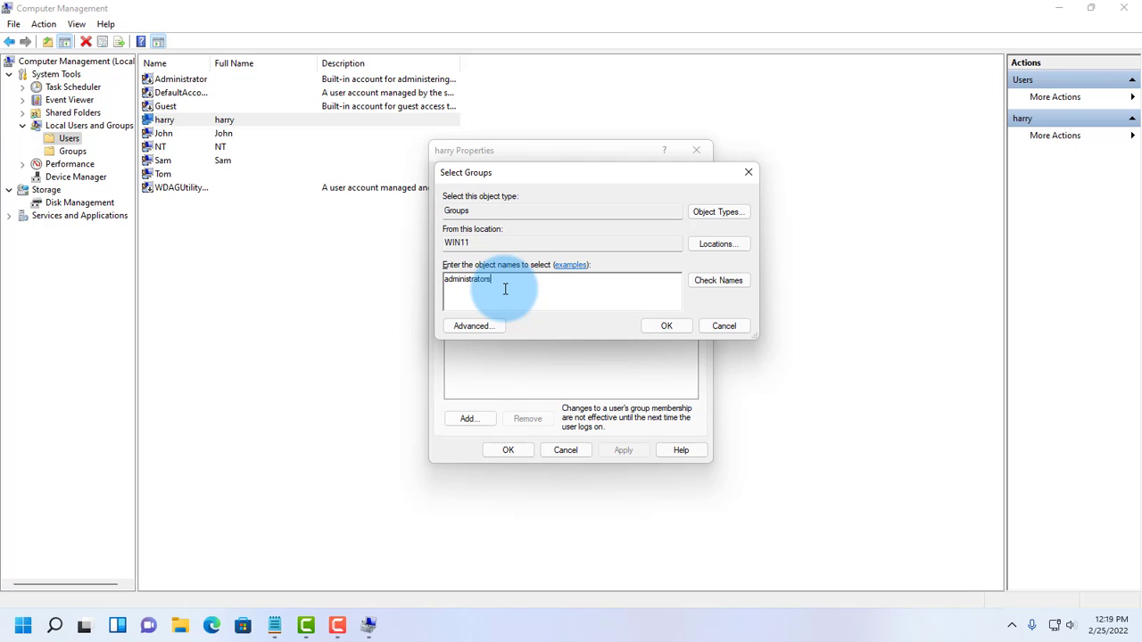
pyautogui.click(667, 327)
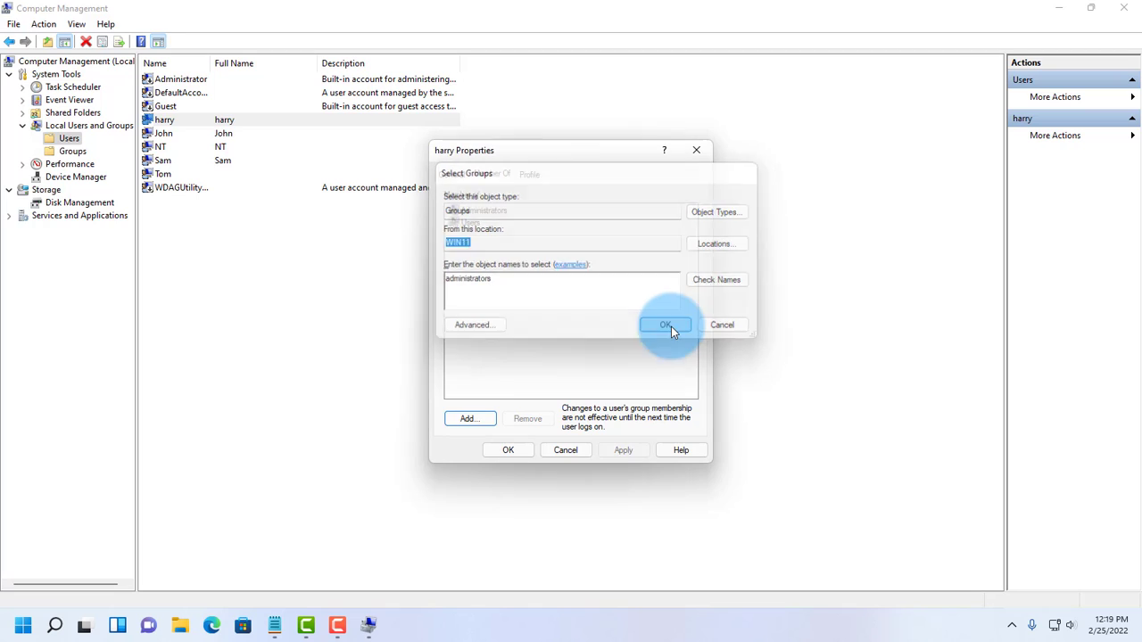
pyautogui.click(504, 220)
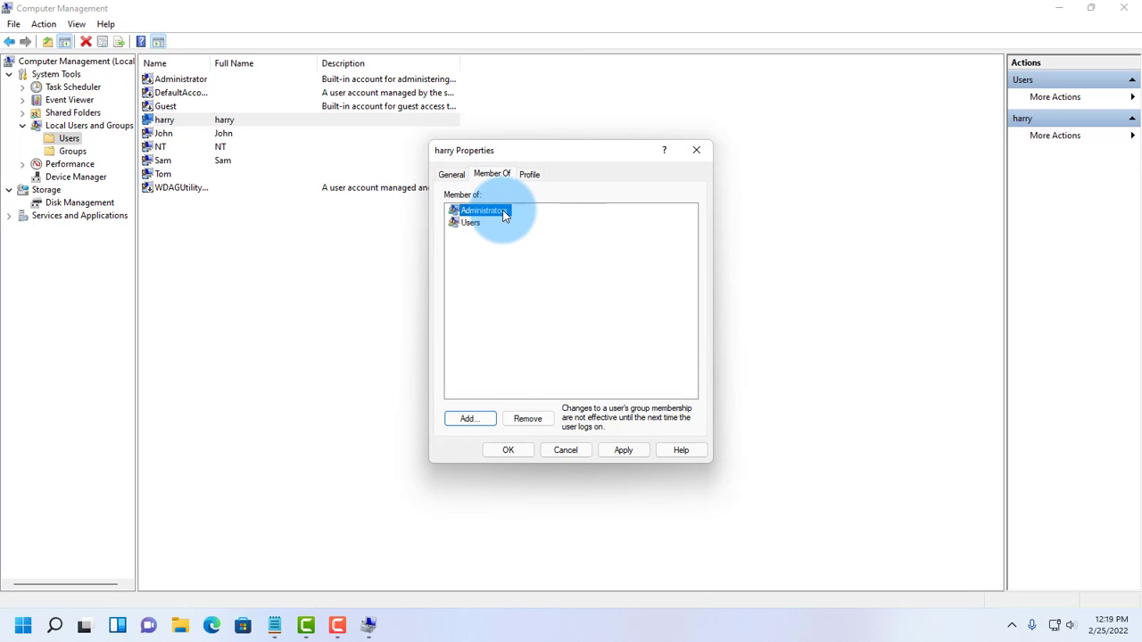
pyautogui.click(622, 450)
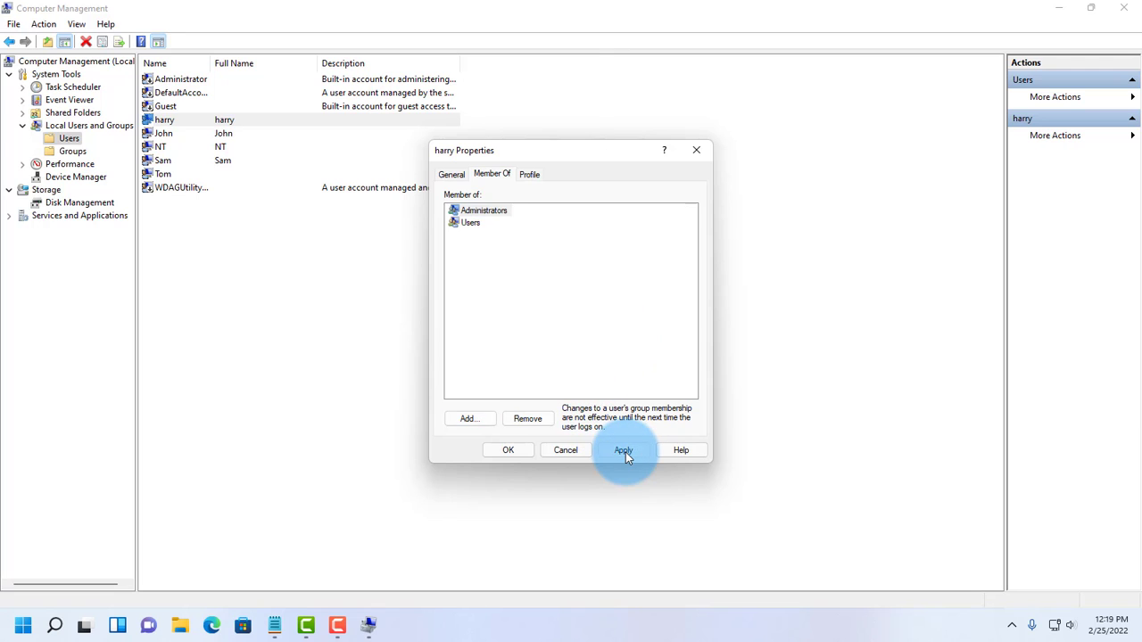
pyautogui.click(508, 450)
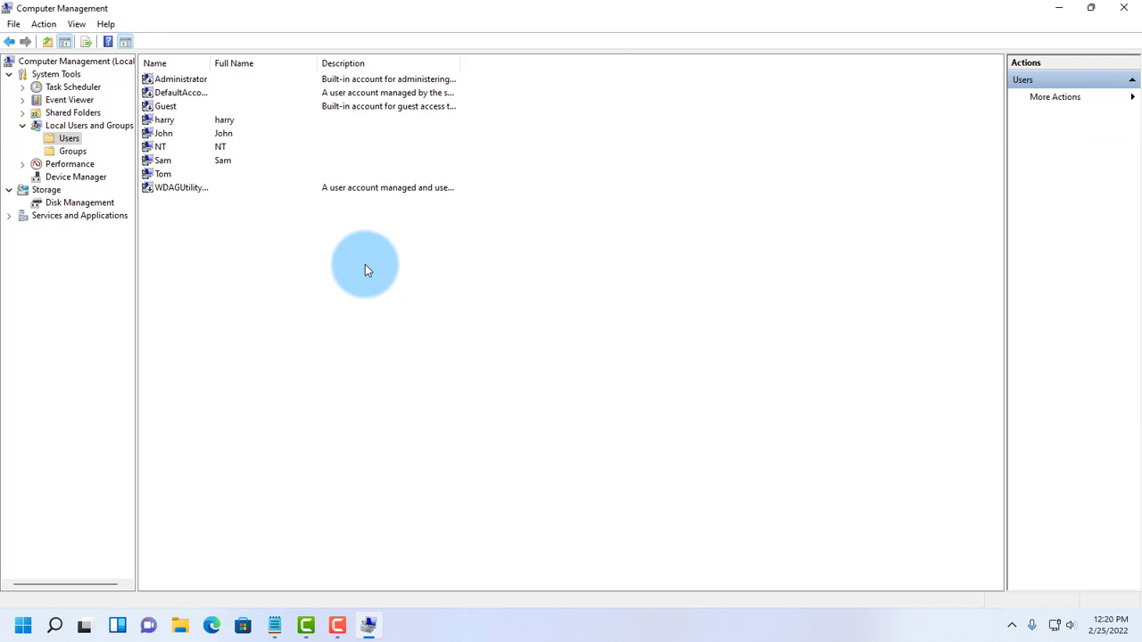
pyautogui.doubleClick(174, 137)
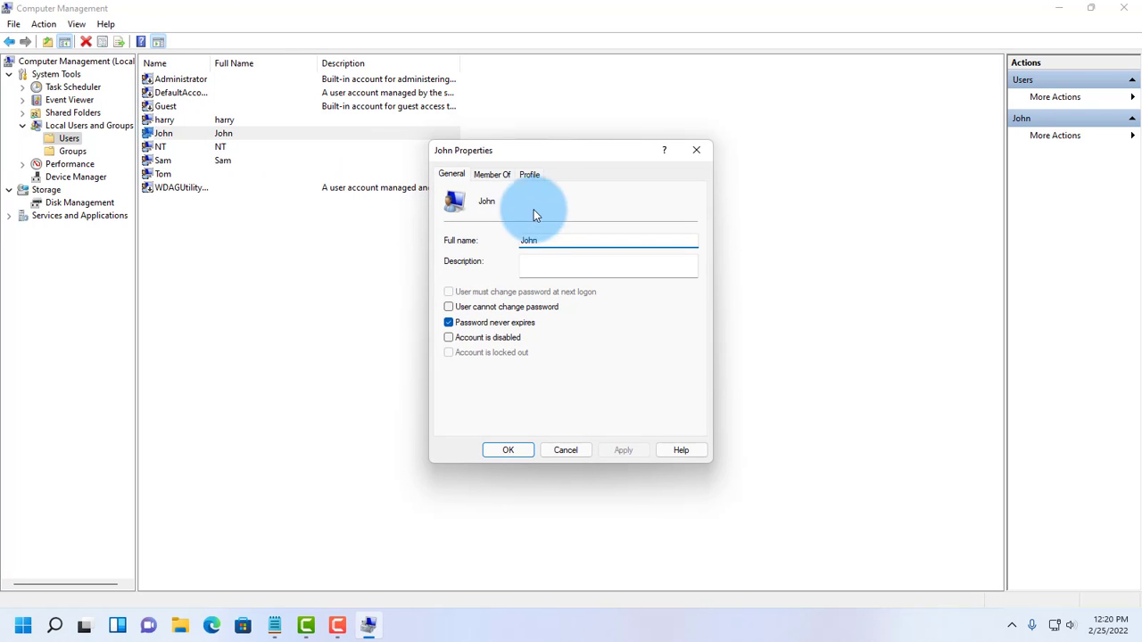
pyautogui.click(487, 179)
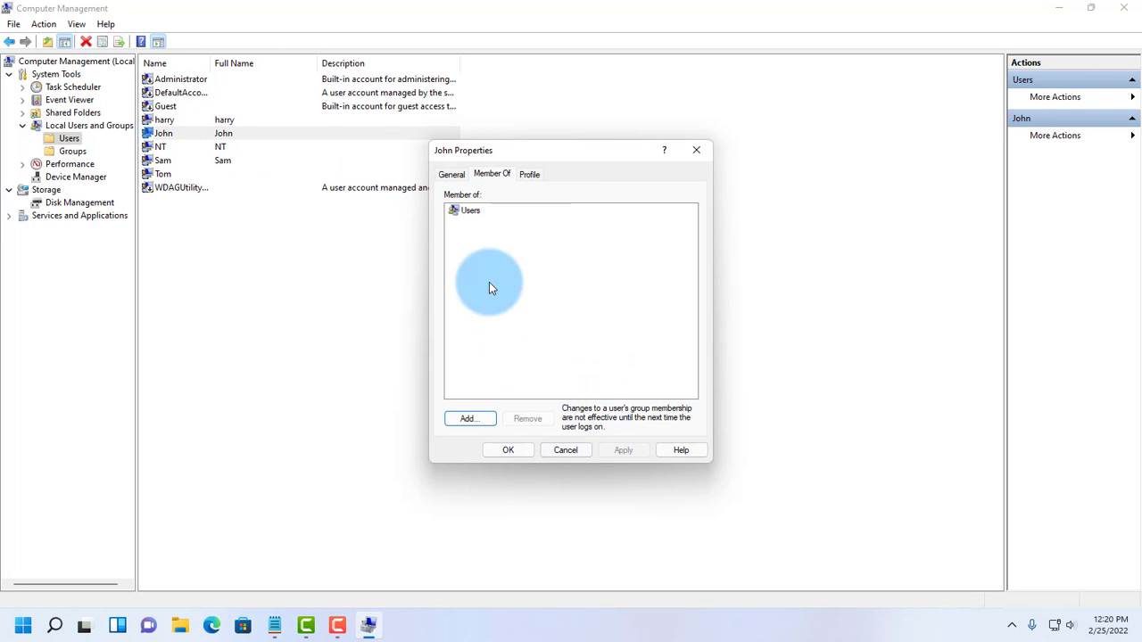
pyautogui.click(452, 174)
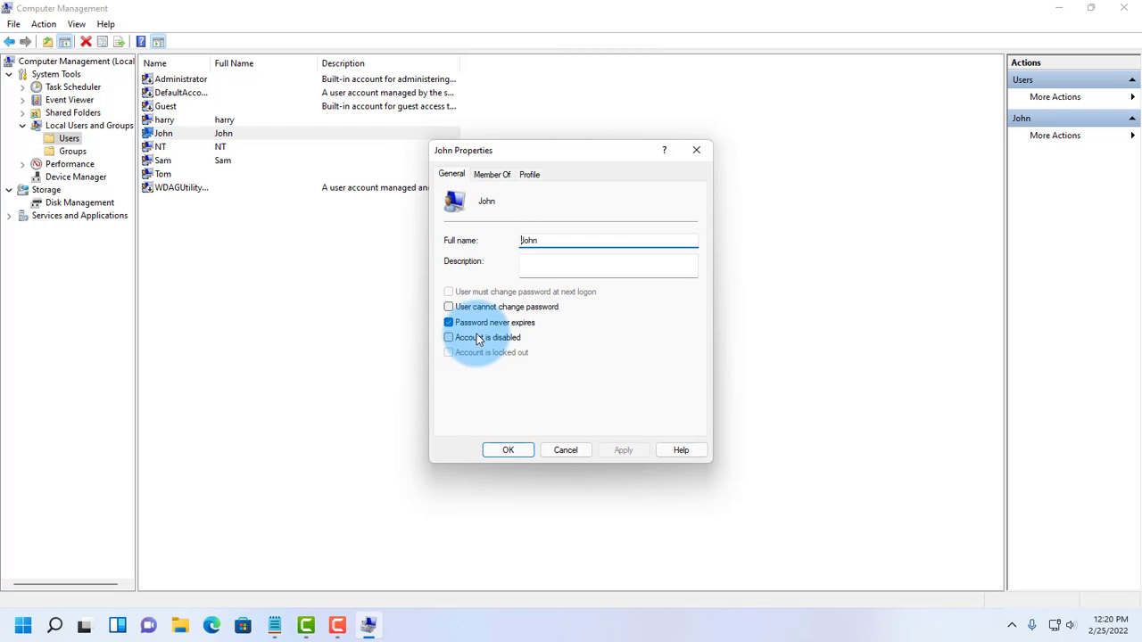
pyautogui.click(574, 448)
pyautogui.rightClick(158, 133)
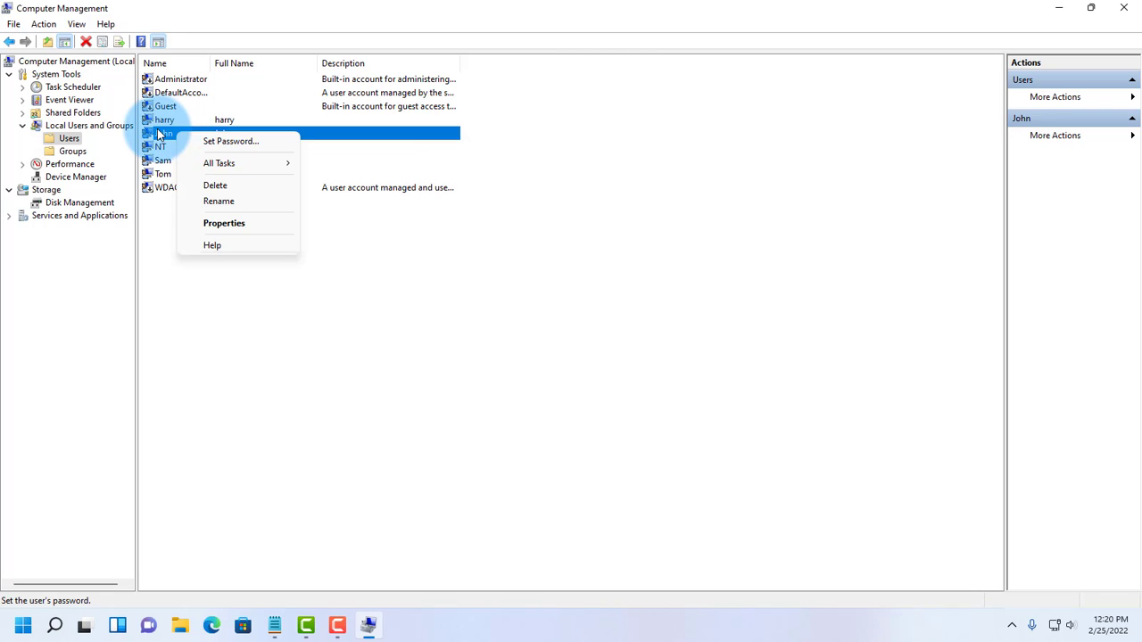
pyautogui.click(158, 134)
pyautogui.rightClick(158, 133)
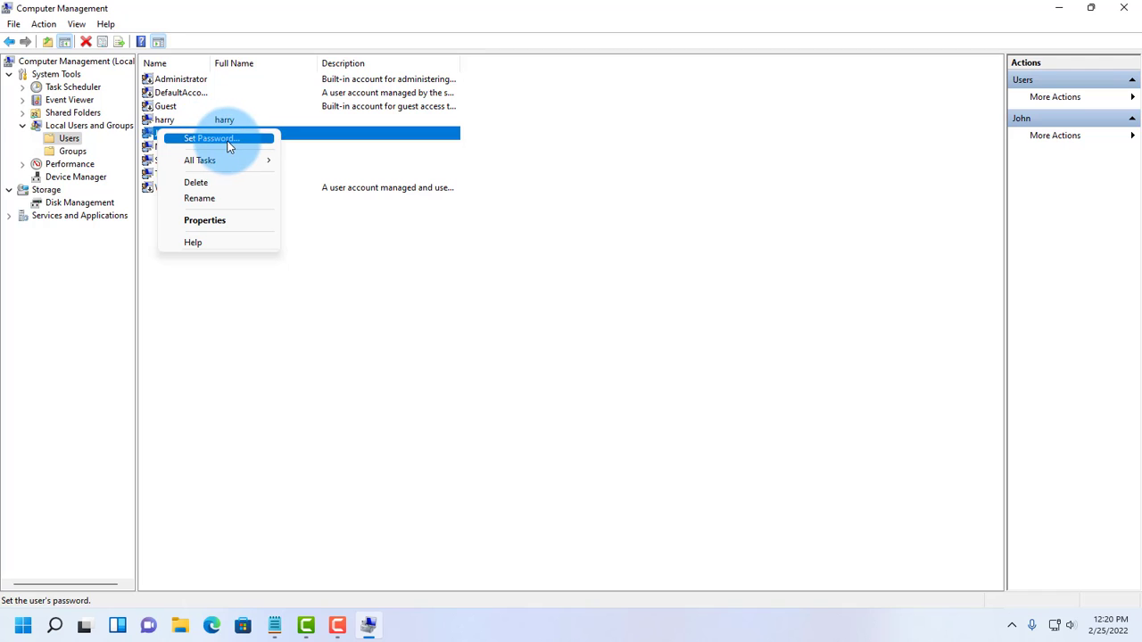
pyautogui.click(359, 280)
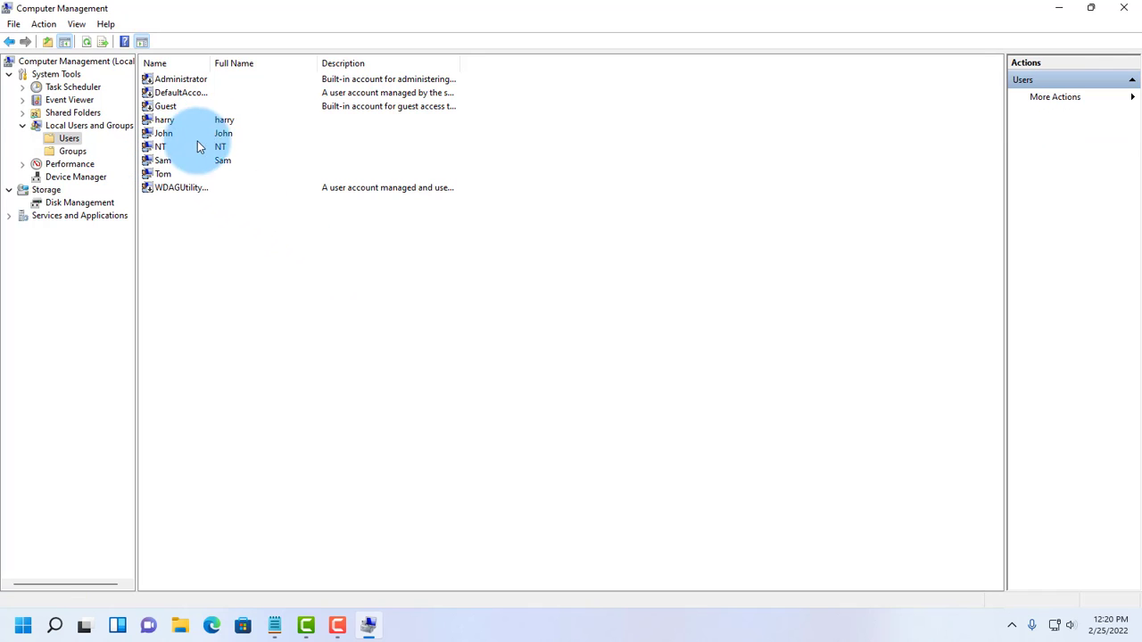